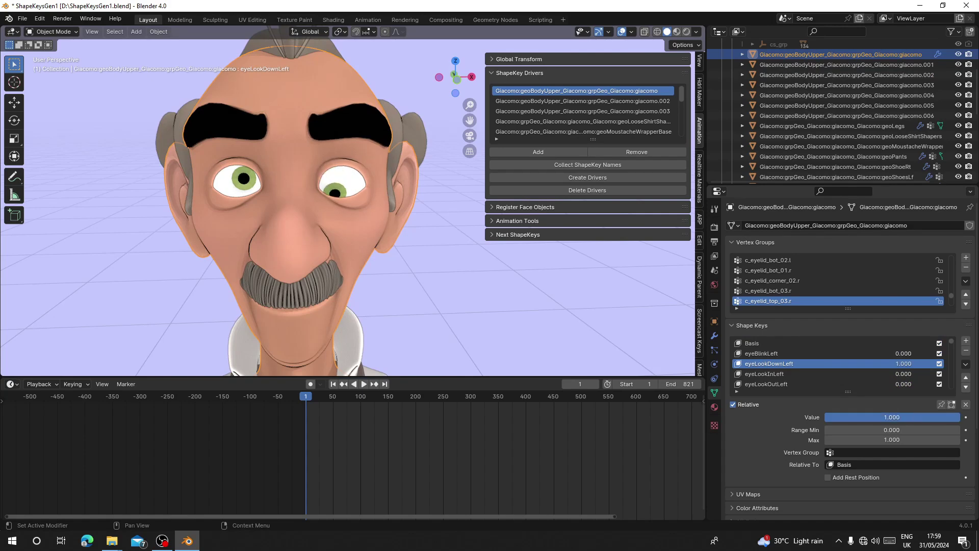
# Step: Raise the jawOpen shape key of the character's upper body mesh to 1.000 and inspect the face up close
pyautogui.press('g')
pyautogui.moveTo(935, 417); pyautogui.dragTo(960, 417)
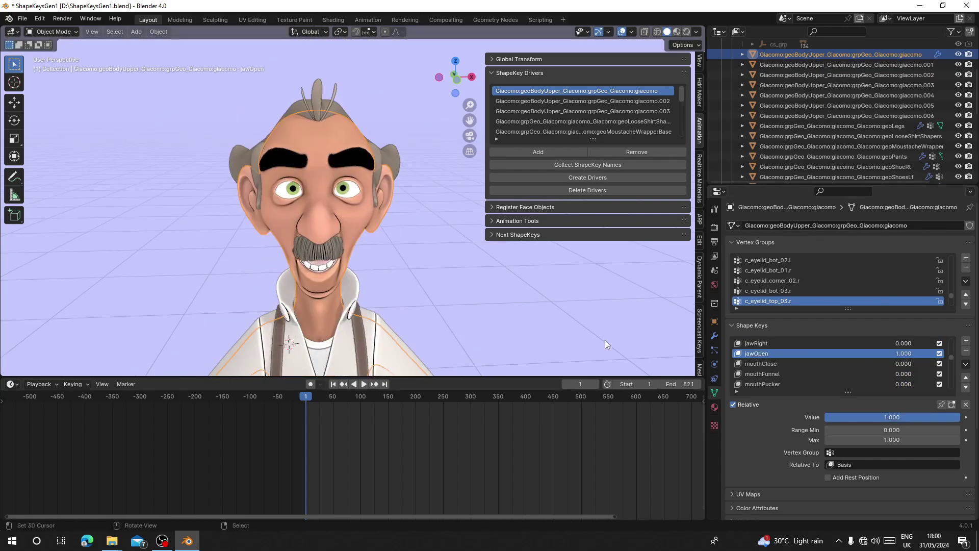
pyautogui.moveTo(306, 276); pyautogui.dragTo(301, 234, button='middle')
pyautogui.scroll(4, 302, 234)
pyautogui.keyDown('shift'); pyautogui.moveTo(283, 352); pyautogui.dragTo(341, 232, button='middle'); pyautogui.keyUp('shift')
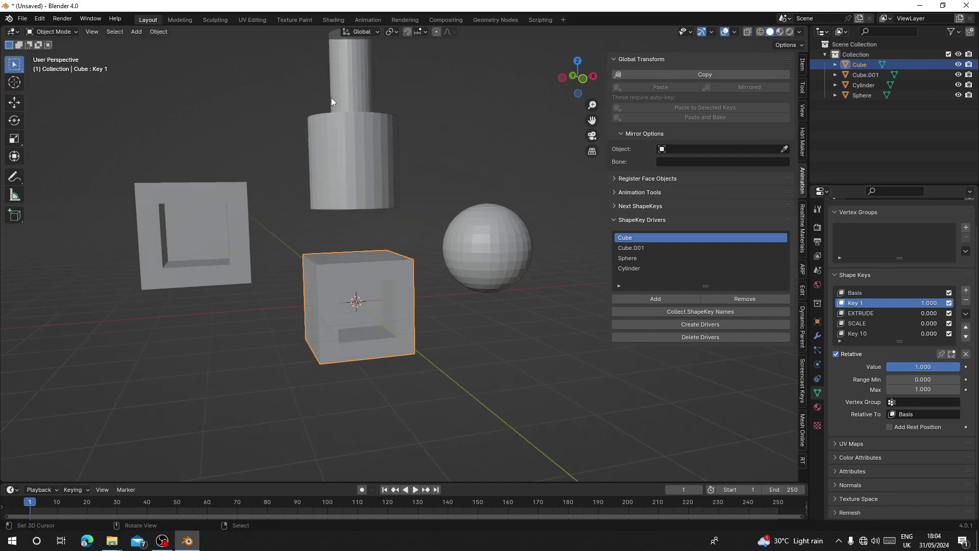
# Step: Select the stepped cylinder above the cube and choose its Key 1 shape key
pyautogui.click(334, 102)
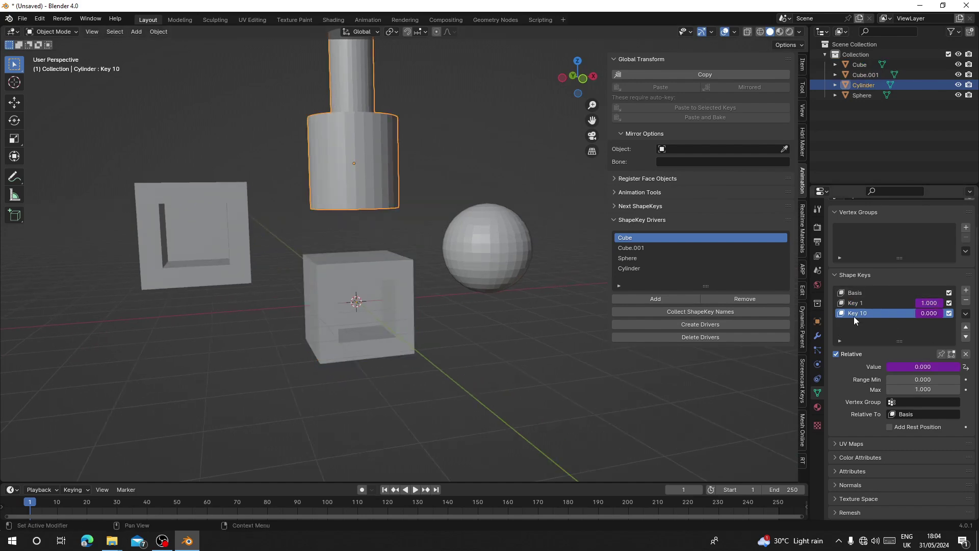
pyautogui.click(867, 303)
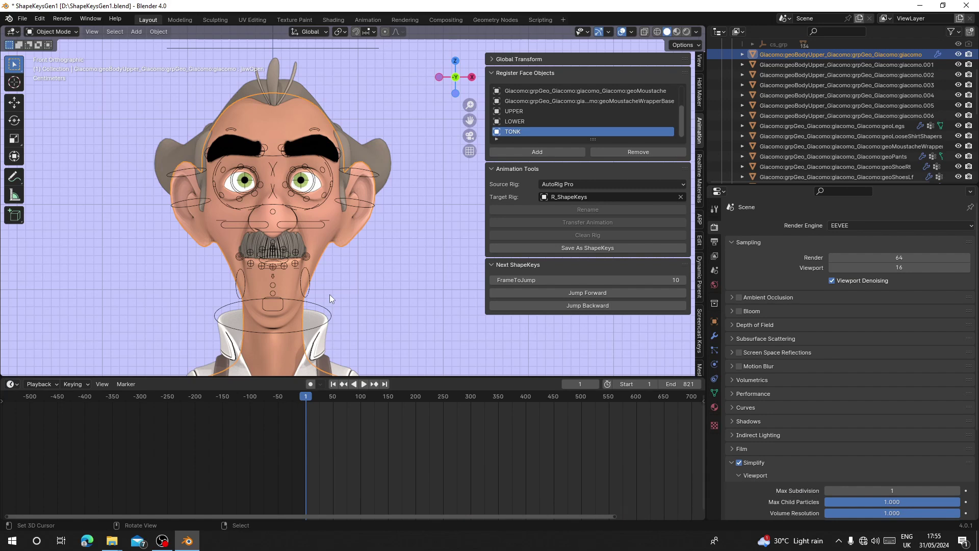
# Step: Open the mesh data of the character's upper body mesh and look through its list of shape keys
pyautogui.moveTo(329, 295); pyautogui.dragTo(325, 256, button='middle')
pyautogui.moveTo(325, 255); pyautogui.dragTo(385, 232, button='right')
pyautogui.hotkey('ctrl', 'z')
pyautogui.hotkey('ctrl', 'z')
pyautogui.moveTo(290, 232); pyautogui.dragTo(357, 224, button='middle')
pyautogui.moveTo(321, 229); pyautogui.dragTo(283, 240, button='right')
pyautogui.hotkey('ctrl', 'z')
pyautogui.click(714, 392)
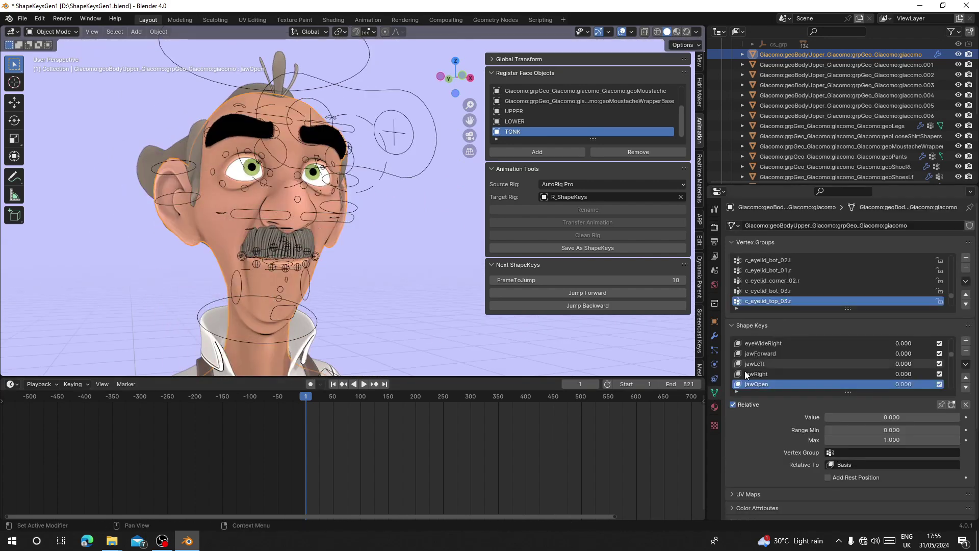
pyautogui.scroll(-15, 750, 359)
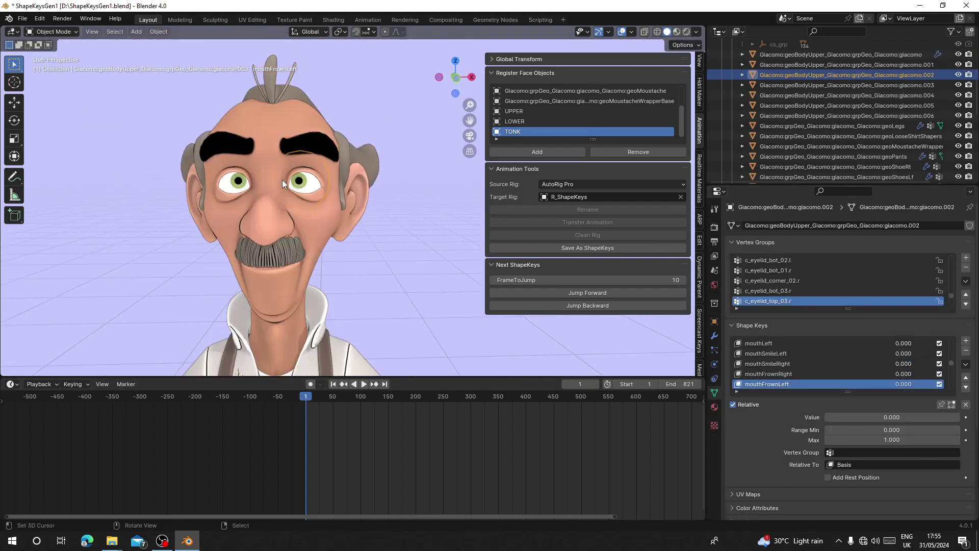
# Step: Examine the shape key list of one separate eye object, then select the other eye to compare
pyautogui.press('g')
pyautogui.rightClick(302, 207)
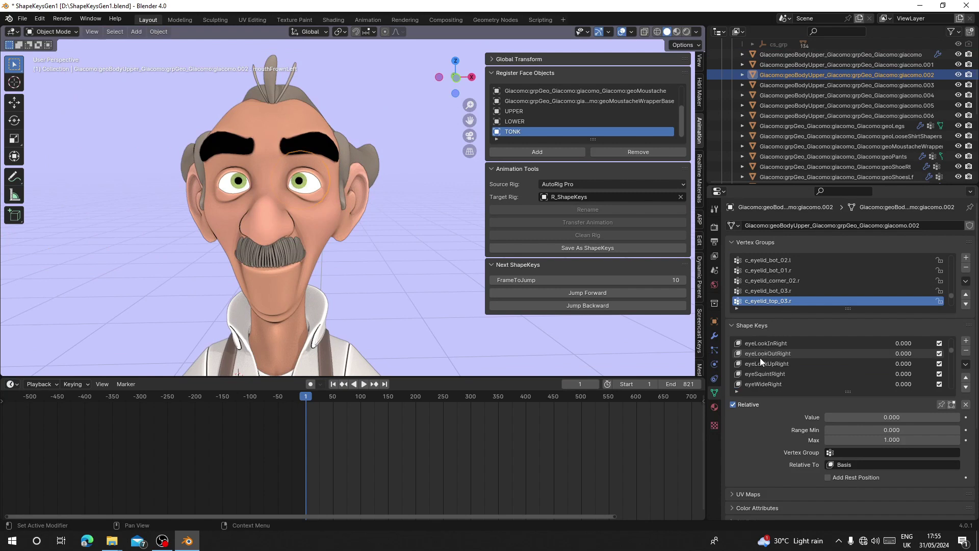
pyautogui.scroll(-6, 759, 357)
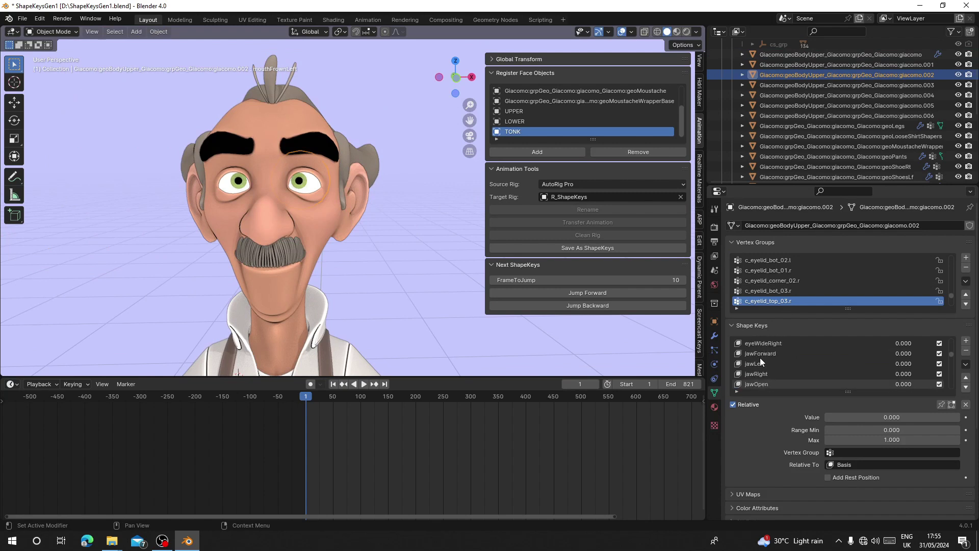
pyautogui.click(233, 187)
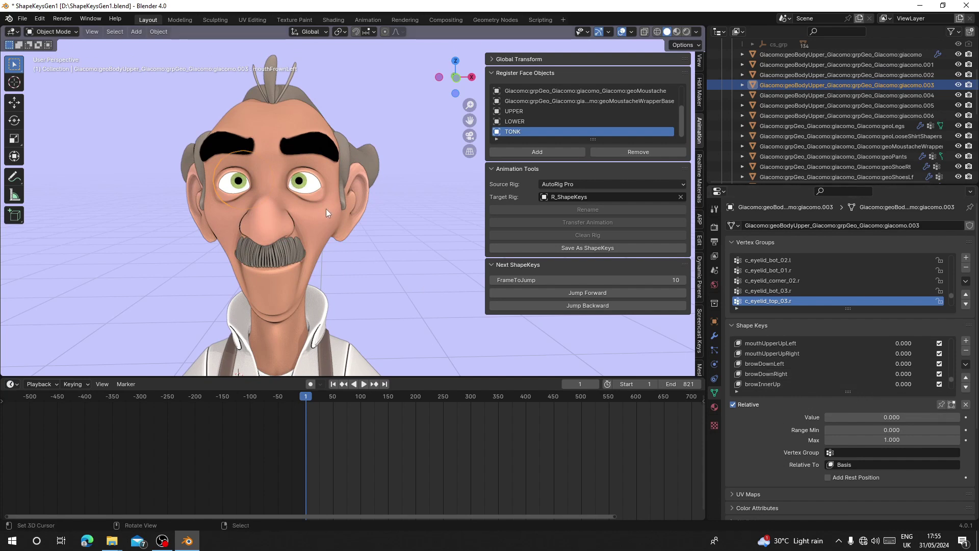
# Step: Select the character's upper body mesh and raise its jawOpen shape key value to 1.000
pyautogui.click(308, 267)
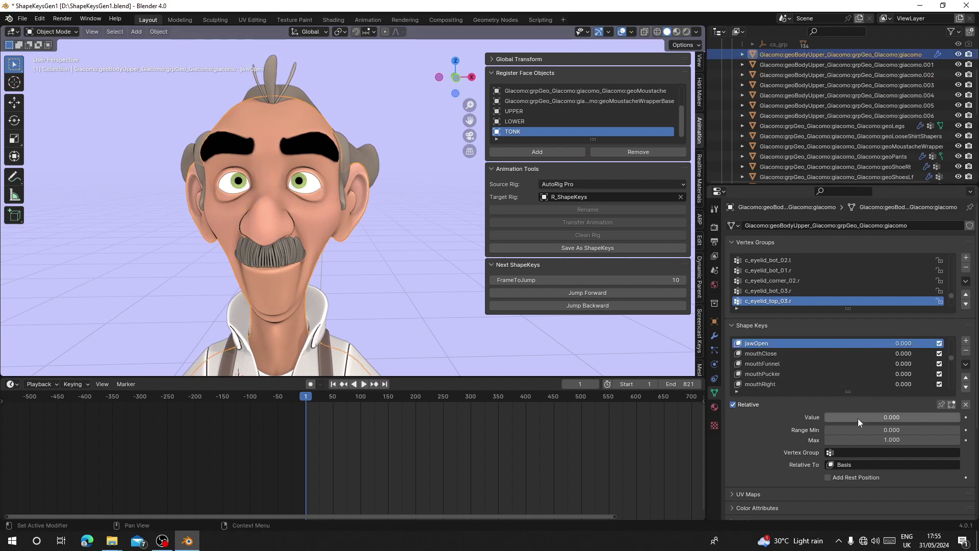
pyautogui.scroll(2, 812, 375)
pyautogui.moveTo(846, 419); pyautogui.dragTo(960, 418)
pyautogui.moveTo(309, 263); pyautogui.dragTo(307, 242, button='middle')
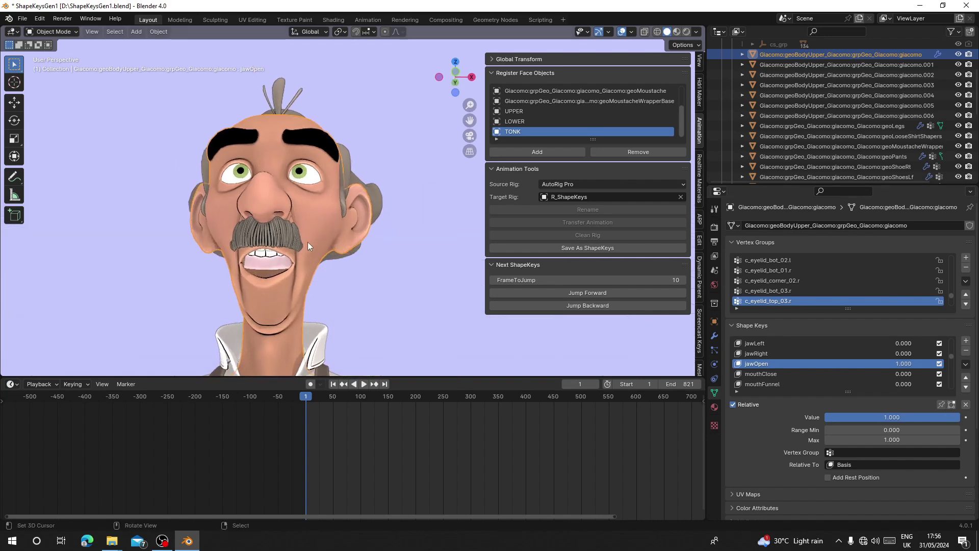
# Step: Select the lower teeth object and raise its jawOpen shape key value to 1.000
pyautogui.scroll(2, 308, 242)
pyautogui.keyDown('shift'); pyautogui.moveTo(246, 261); pyautogui.dragTo(277, 219, button='middle'); pyautogui.keyUp('shift')
pyautogui.rightClick(298, 210)
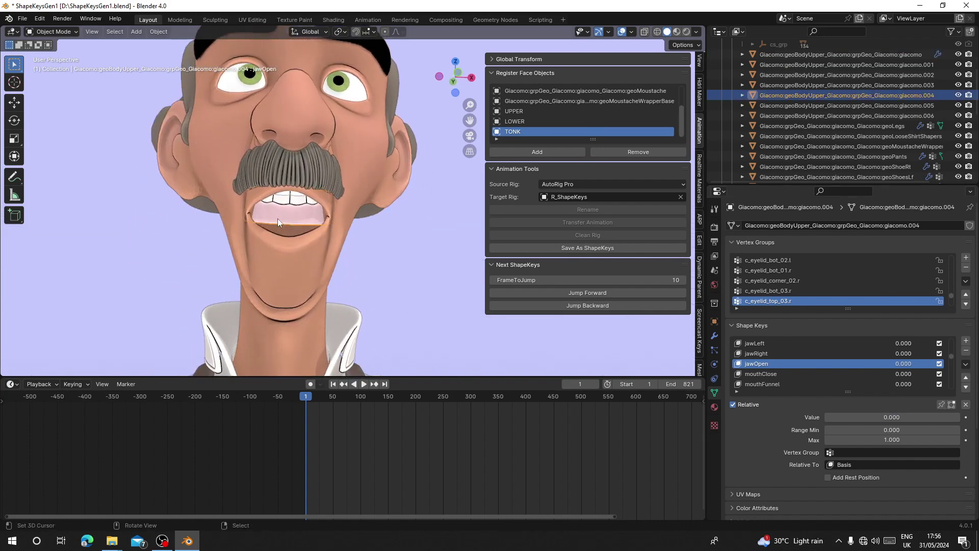
pyautogui.press('g')
pyautogui.rightClick(274, 278)
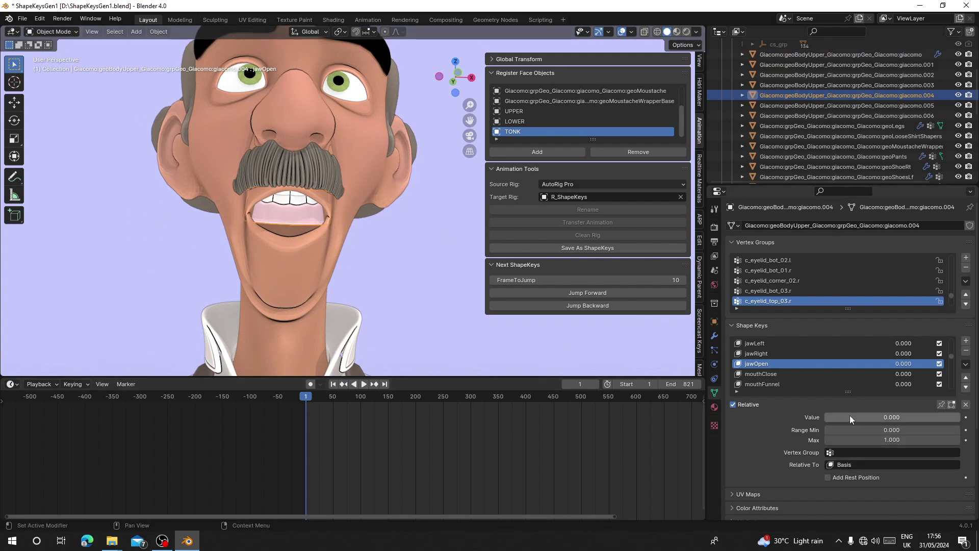
pyautogui.moveTo(852, 417); pyautogui.dragTo(963, 417)
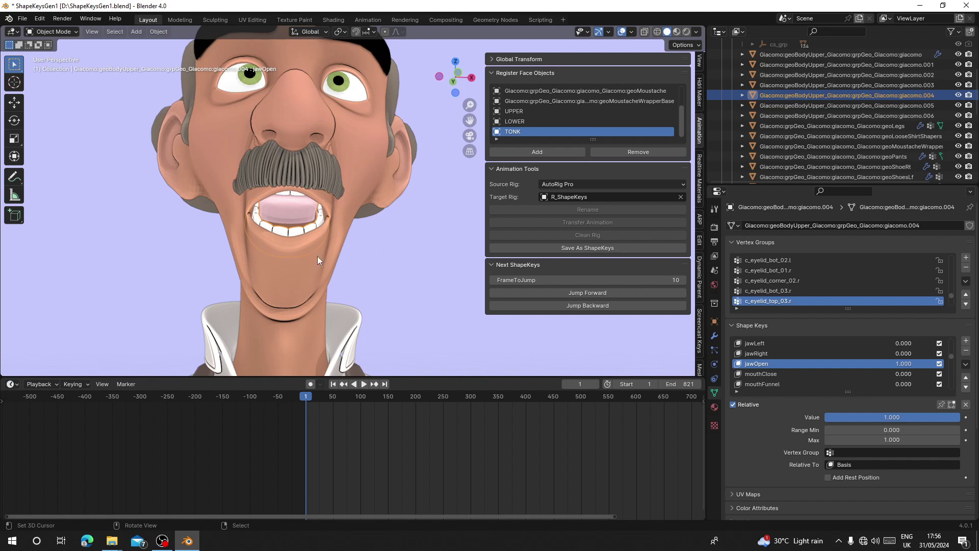
# Step: Select the tongue object in the open mouth and set its jawOpen shape key value to 1
pyautogui.click(295, 200)
pyautogui.click(855, 417)
pyautogui.write('1')
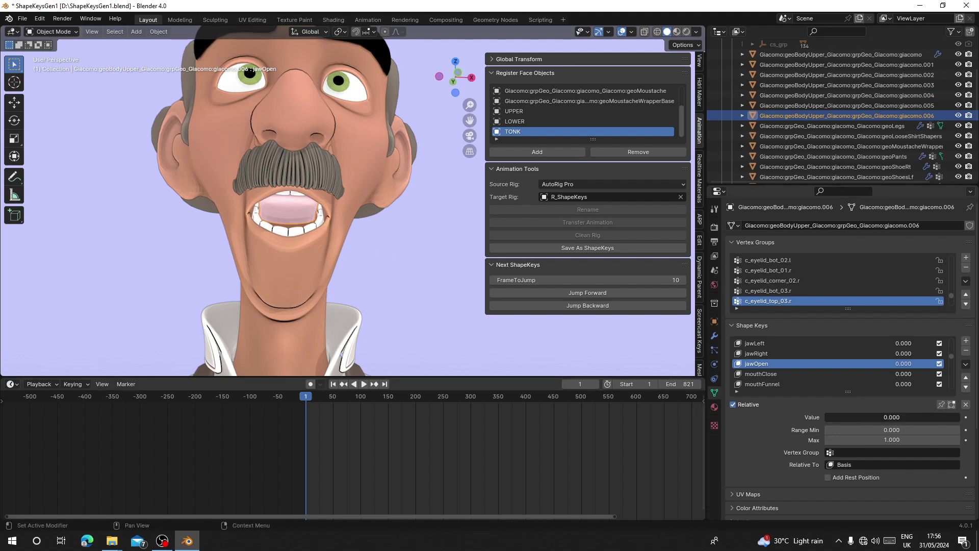
pyautogui.press('Return')
# Step: Try the upper body mesh's eyeLookDownLeft shape key at 1.000 and return its value to 0
pyautogui.click(344, 97)
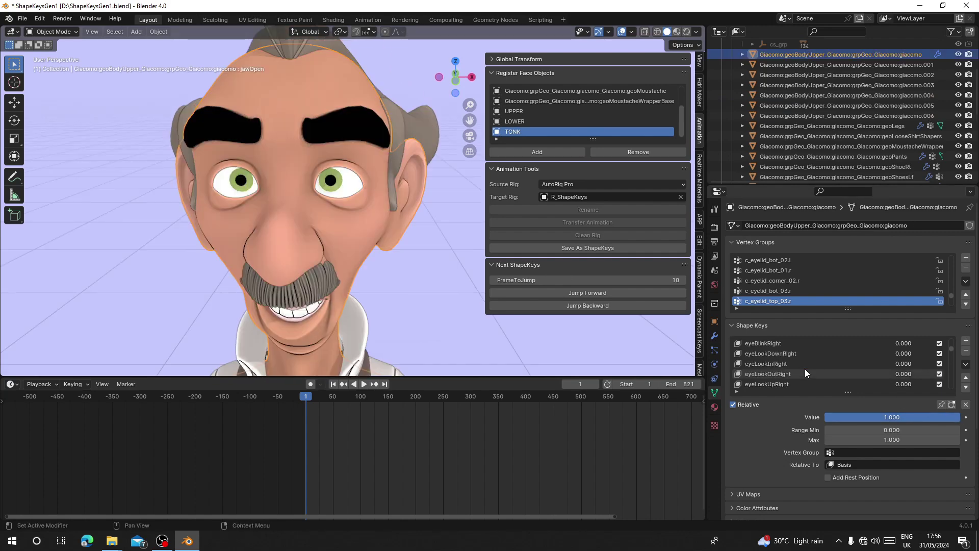
pyautogui.click(788, 365)
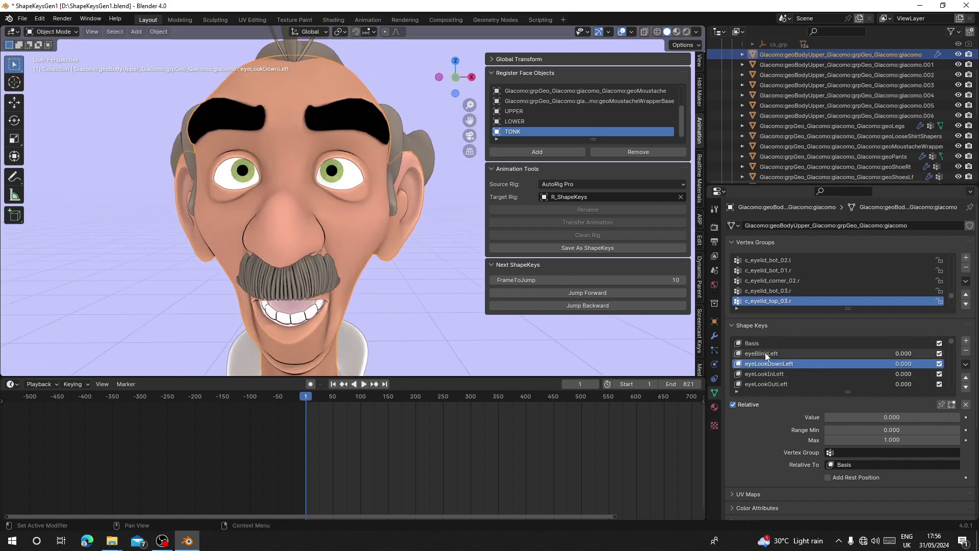
pyautogui.moveTo(841, 417); pyautogui.dragTo(960, 417)
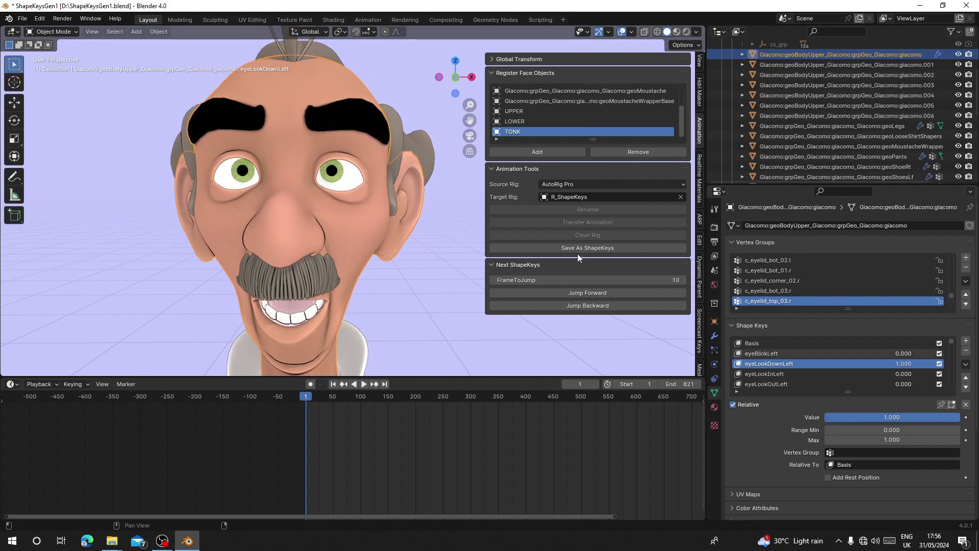
pyautogui.moveTo(873, 417); pyautogui.dragTo(739, 417)
# Step: Select the character's separate left eye object, choose its eyeLookDownLeft shape key and examine the face
pyautogui.click(243, 188)
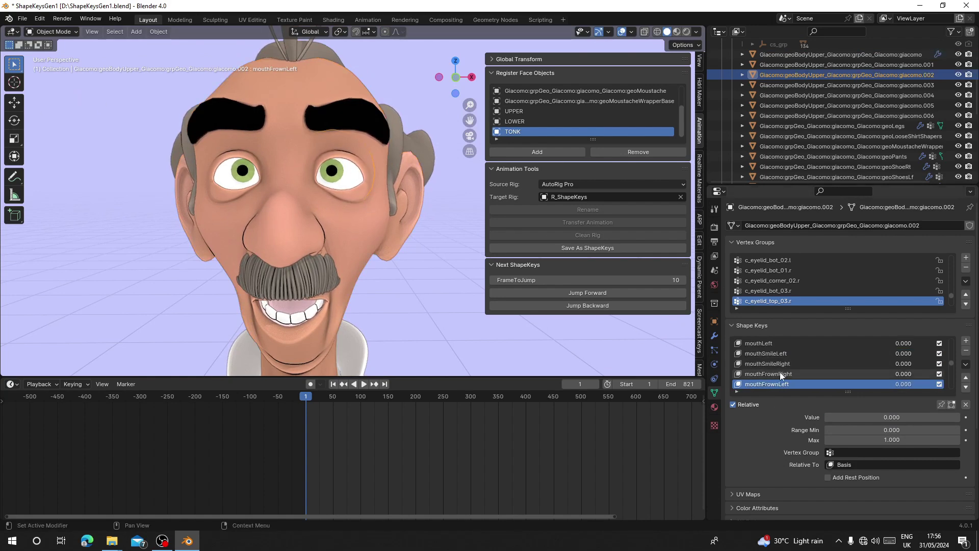
pyautogui.click(772, 363)
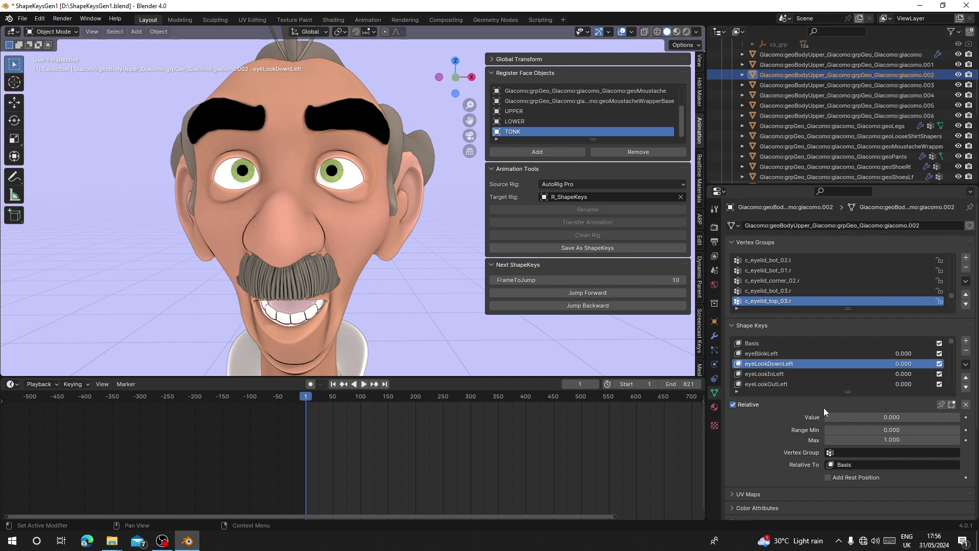
pyautogui.moveTo(824, 416)
pyautogui.mouseDown()
pyautogui.moveTo(961, 417)
pyautogui.moveTo(825, 417)
pyautogui.mouseUp()
pyautogui.scroll(-2, 308, 298)
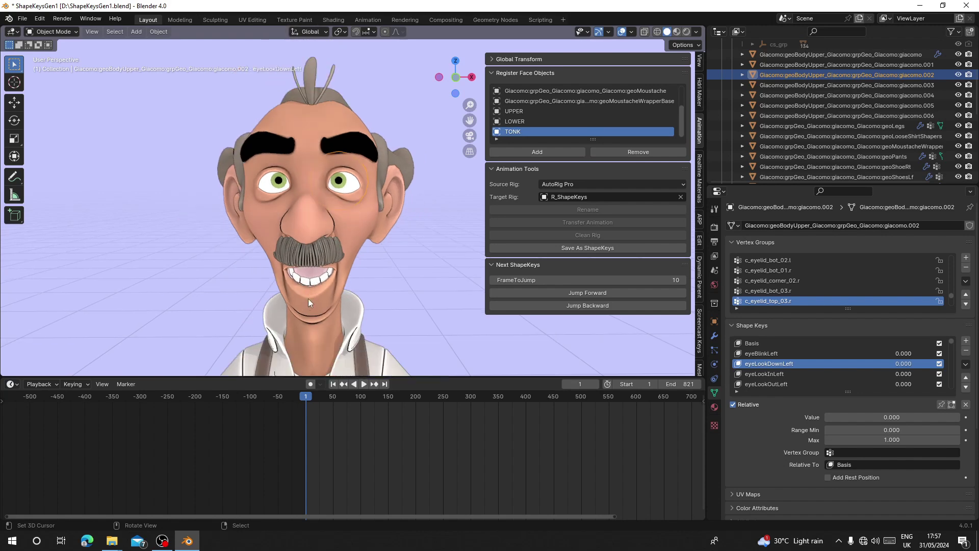
pyautogui.moveTo(308, 298); pyautogui.dragTo(315, 284, button='middle')
pyautogui.scroll(2, 315, 285)
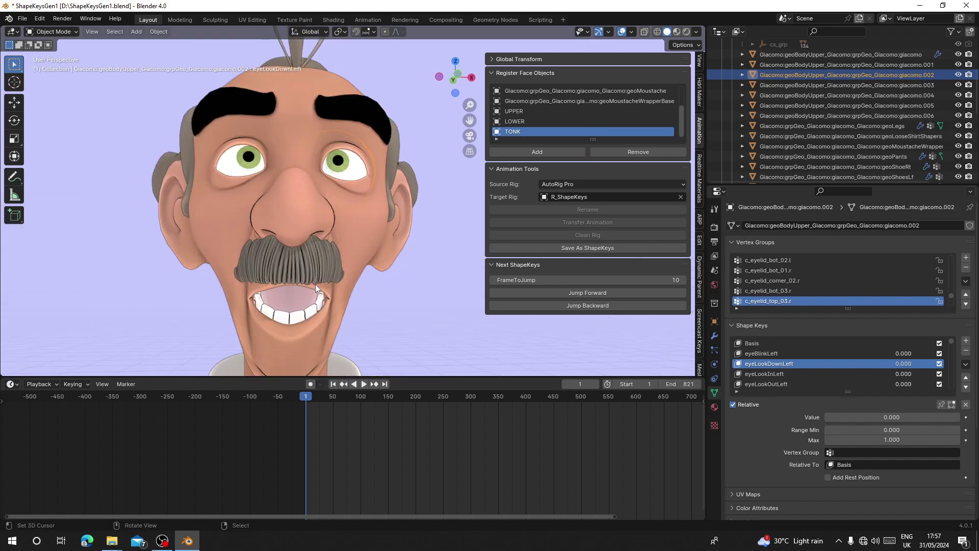
# Step: Select the upper body mesh and lower its jawOpen shape key value back to 0
pyautogui.click(360, 252)
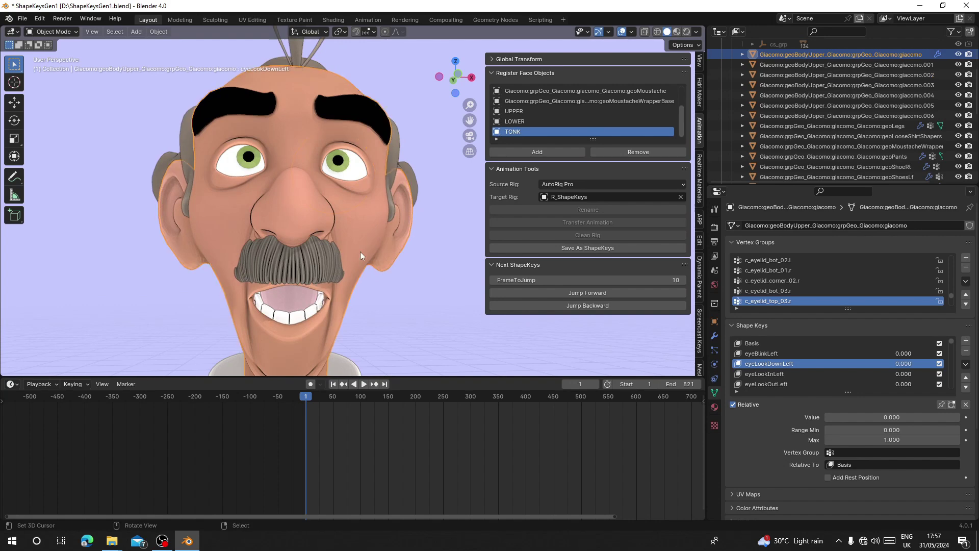
pyautogui.scroll(-8, 787, 367)
pyautogui.scroll(-8, 788, 367)
pyautogui.click(770, 363)
pyautogui.moveTo(892, 417); pyautogui.dragTo(826, 417)
pyautogui.scroll(13, 767, 366)
pyautogui.click(767, 373)
pyautogui.scroll(-4, 350, 175)
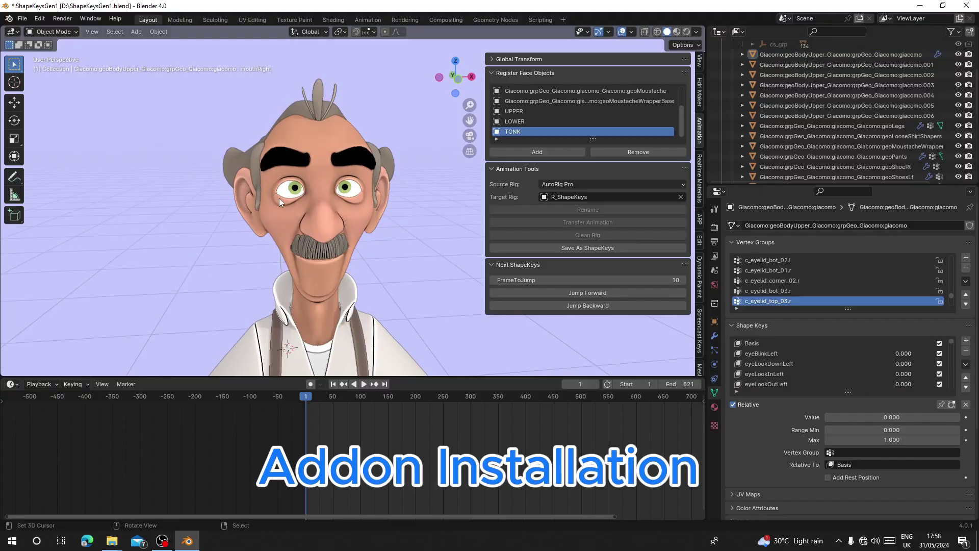
# Step: Install DriversControl.py from the desktop folder "shapekeys drivers" as an add-on and enable ShapeKey Drivers Control
pyautogui.click(39, 19)
pyautogui.click(57, 160)
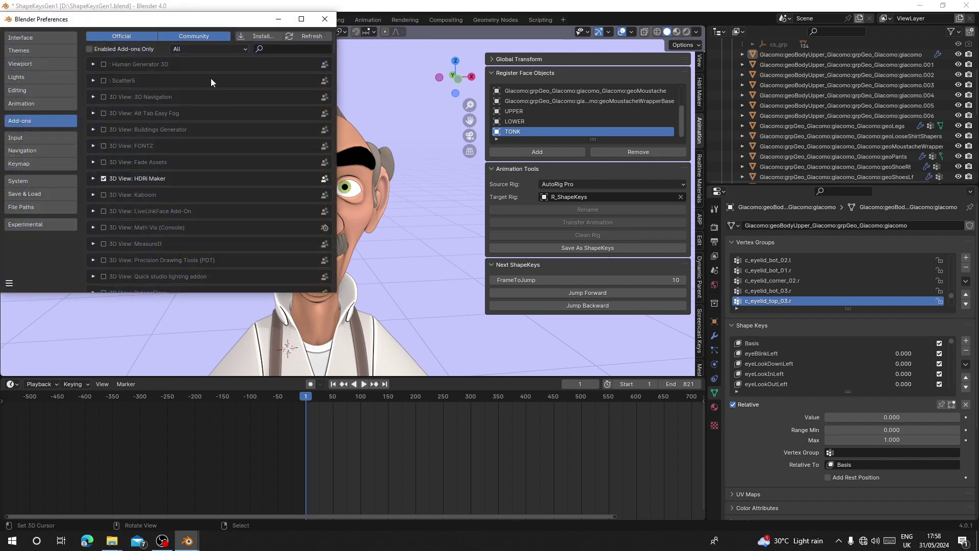
pyautogui.click(278, 37)
pyautogui.click(212, 29)
pyautogui.write('C:\\Users\\Aluta_Blender\\Desktop\\shapekeys drivers\\')
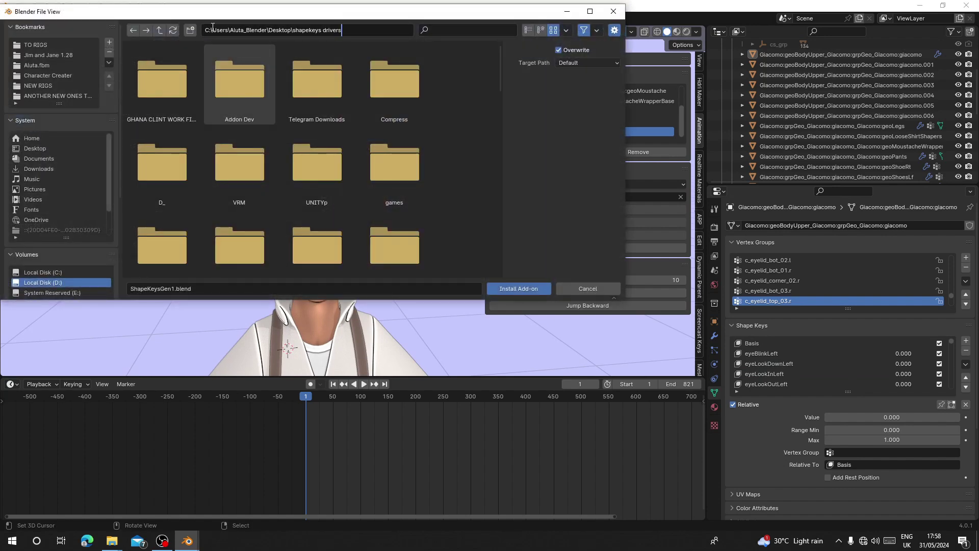
pyautogui.press('Return')
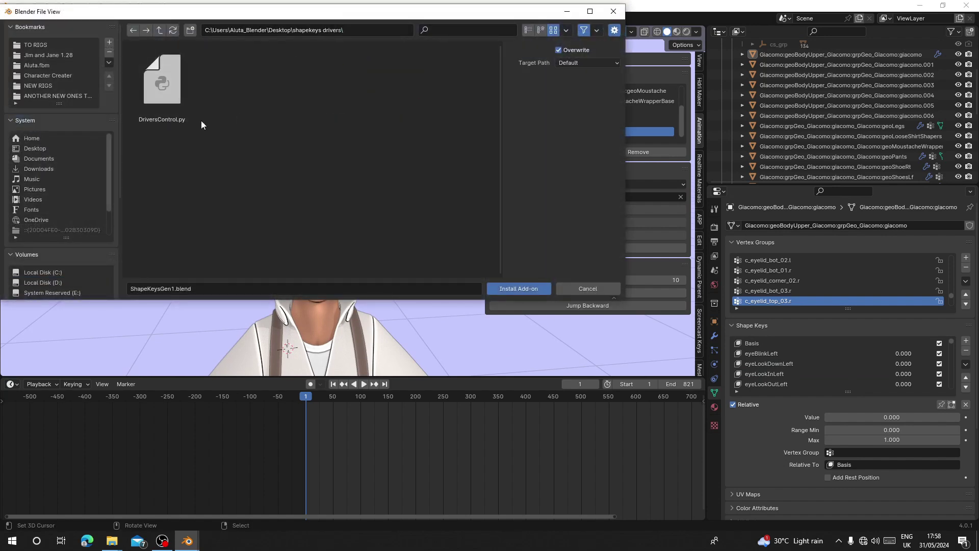
pyautogui.doubleClick(151, 86)
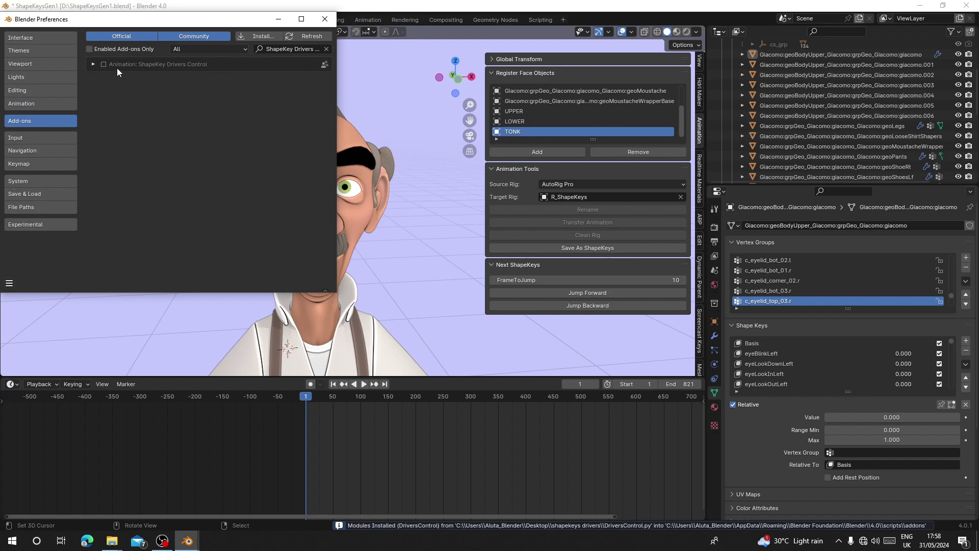
pyautogui.click(103, 64)
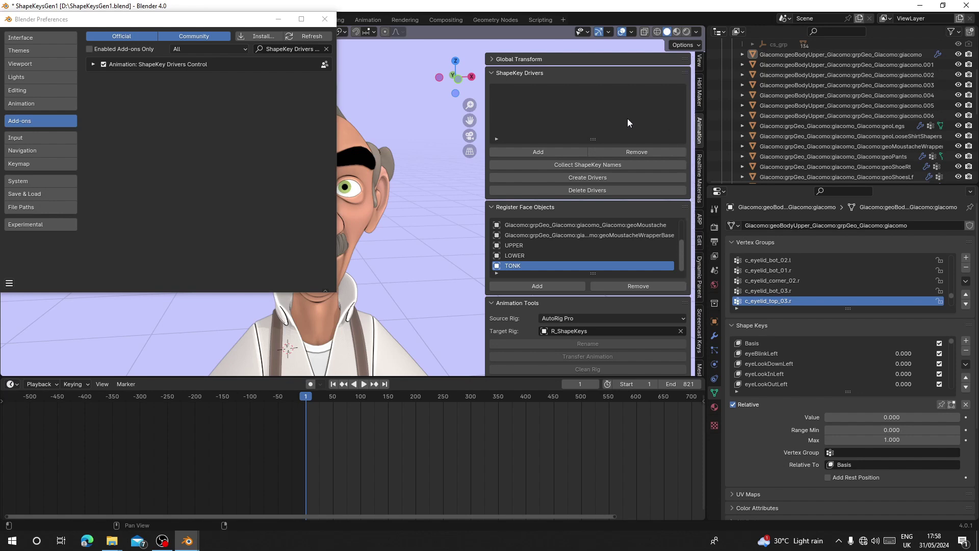
# Step: Collapse the Register Face Objects, Animation Tools and Next ShapeKeys sections and close the preferences
pyautogui.click(507, 206)
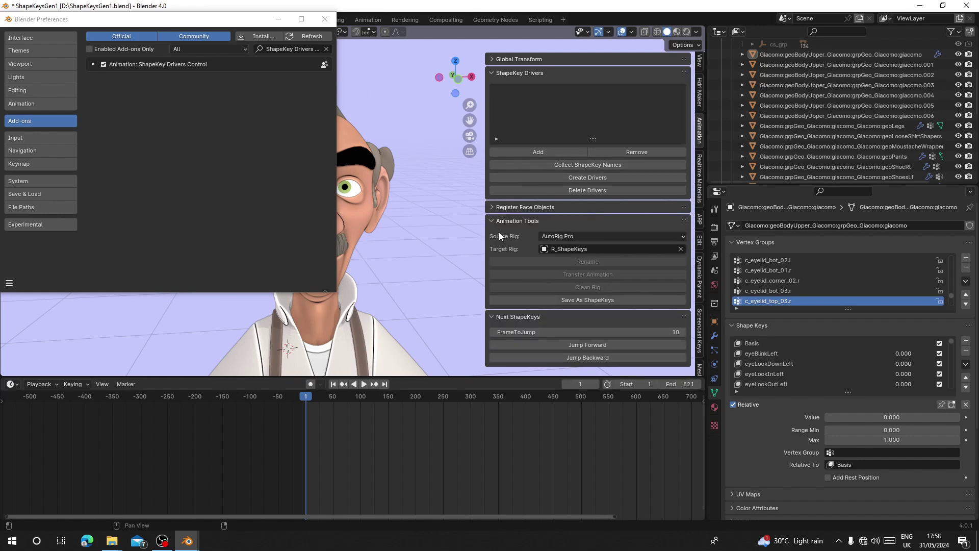
pyautogui.click(491, 224)
pyautogui.click(494, 234)
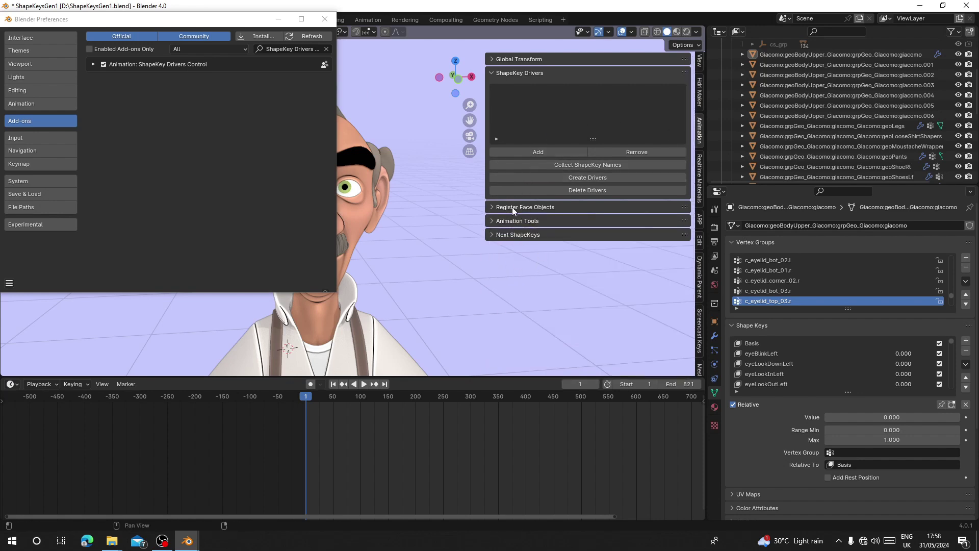
pyautogui.click(325, 19)
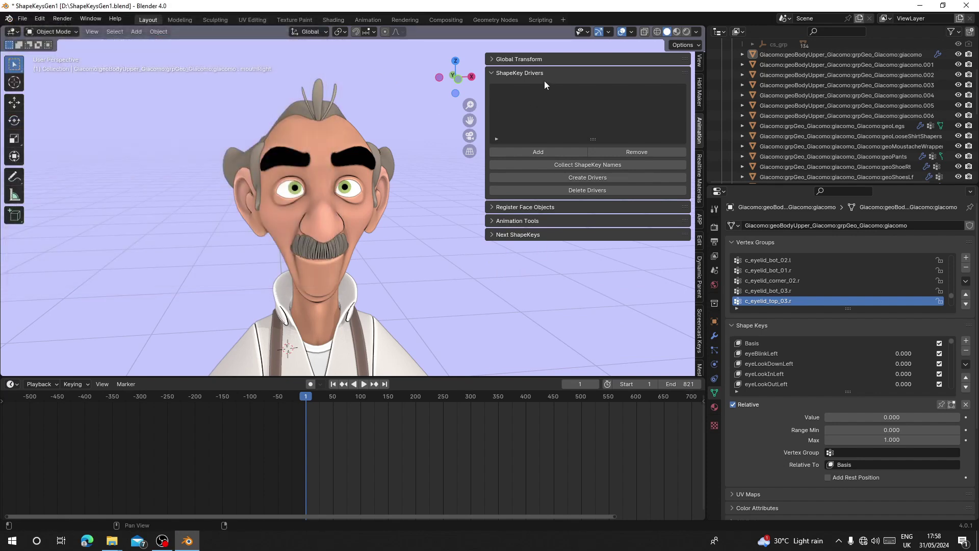
# Step: Select the upper body mesh and try to move it
pyautogui.scroll(-5, 245, 175)
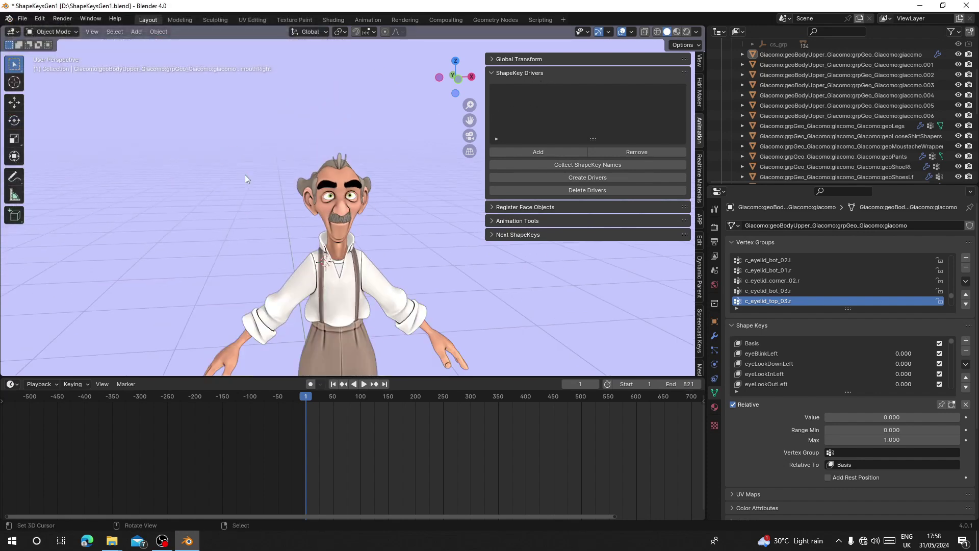
pyautogui.scroll(5, 245, 175)
pyautogui.click(298, 157)
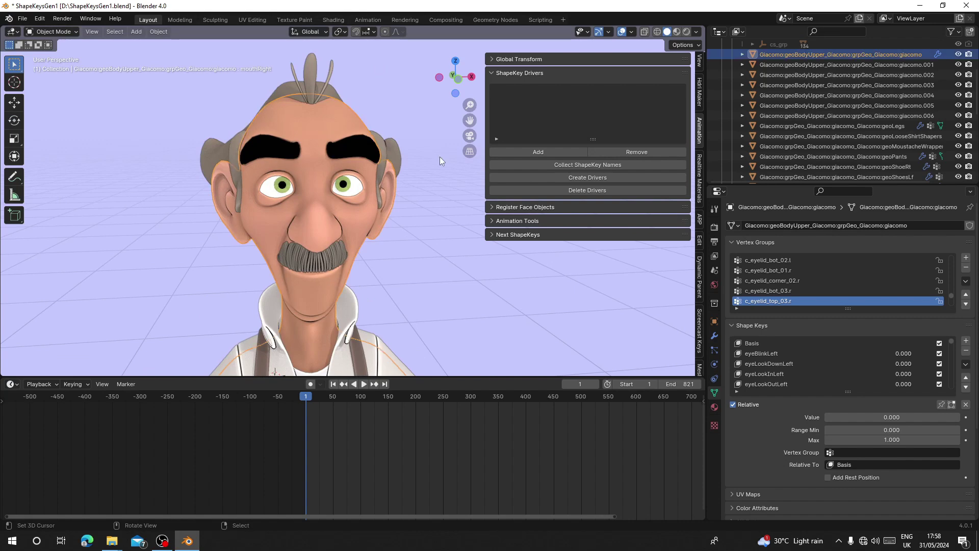
pyautogui.scroll(-5, 372, 285)
pyautogui.press('g')
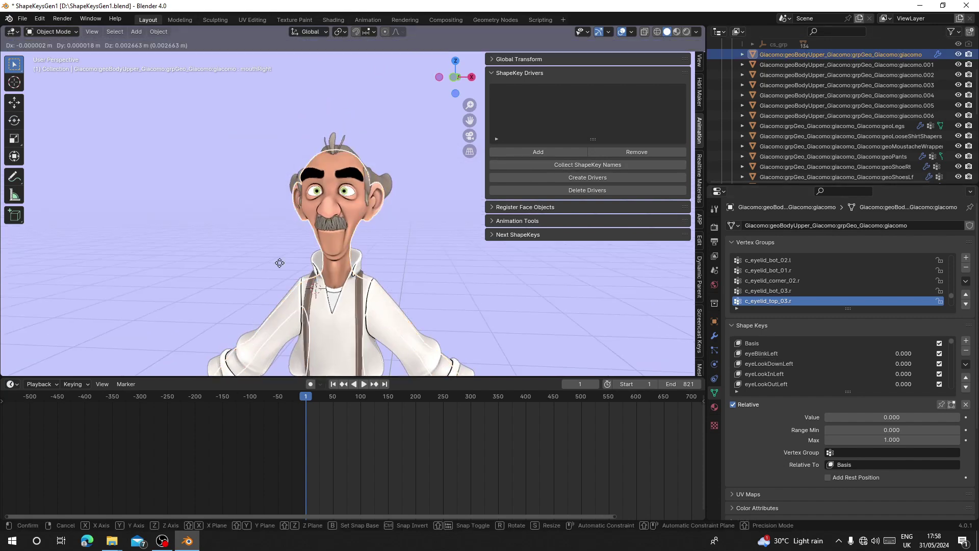
pyautogui.press('Escape')
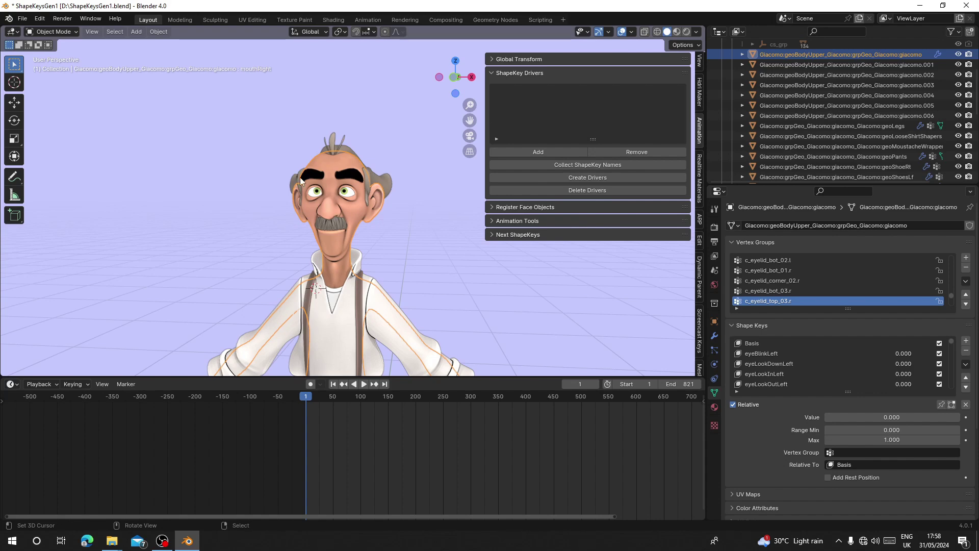
pyautogui.scroll(5, 353, 197)
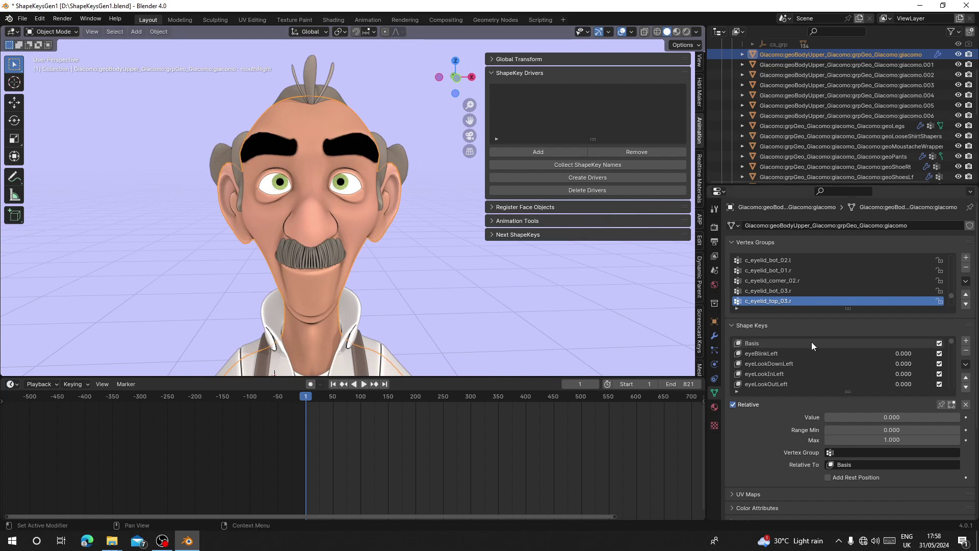
# Step: Choose the upper body's eyeLookDownLeft shape key, and select the left eye object to compare its matching key
pyautogui.click(776, 363)
pyautogui.moveTo(827, 417)
pyautogui.mouseDown()
pyautogui.moveTo(959, 417)
pyautogui.moveTo(826, 417)
pyautogui.mouseUp()
pyautogui.scroll(3, 249, 133)
pyautogui.click(343, 170)
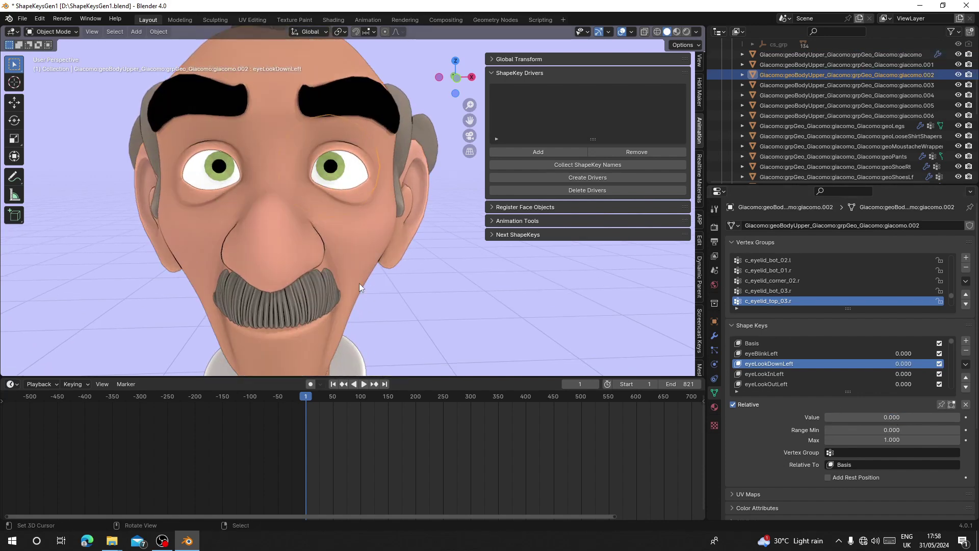
# Step: Add the upper body mesh, the left eye object and the right eye object to the ShapeKey Drivers list
pyautogui.click(344, 231)
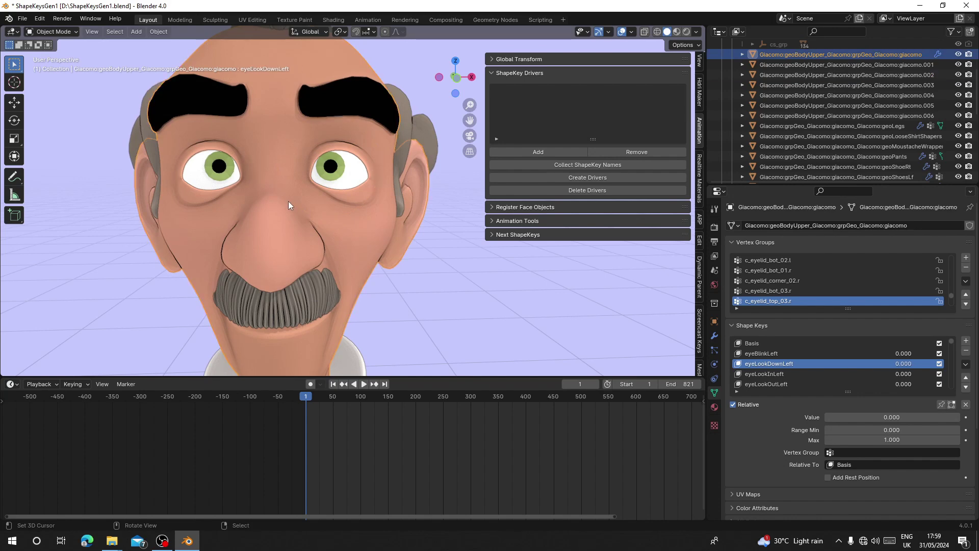
pyautogui.scroll(-5, 288, 201)
pyautogui.scroll(-3, 288, 201)
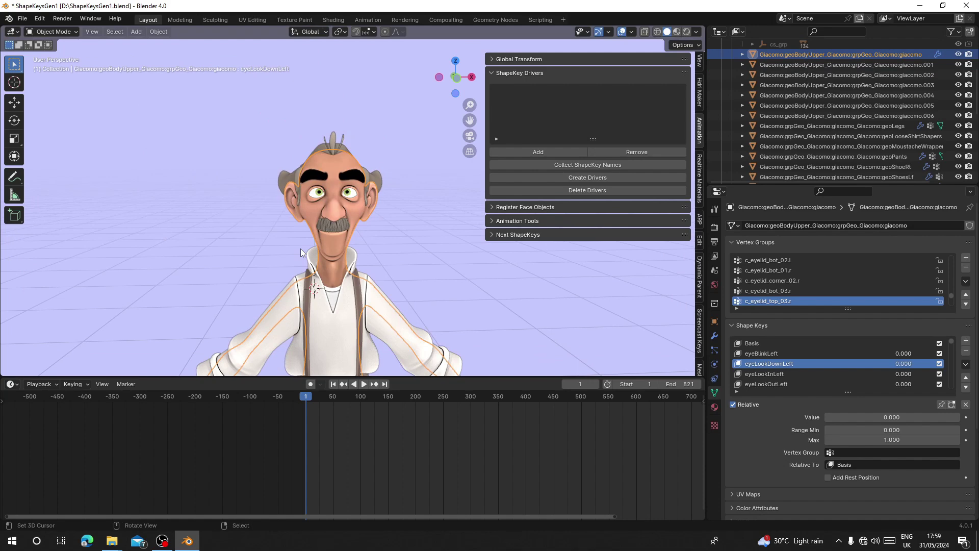
pyautogui.click(509, 152)
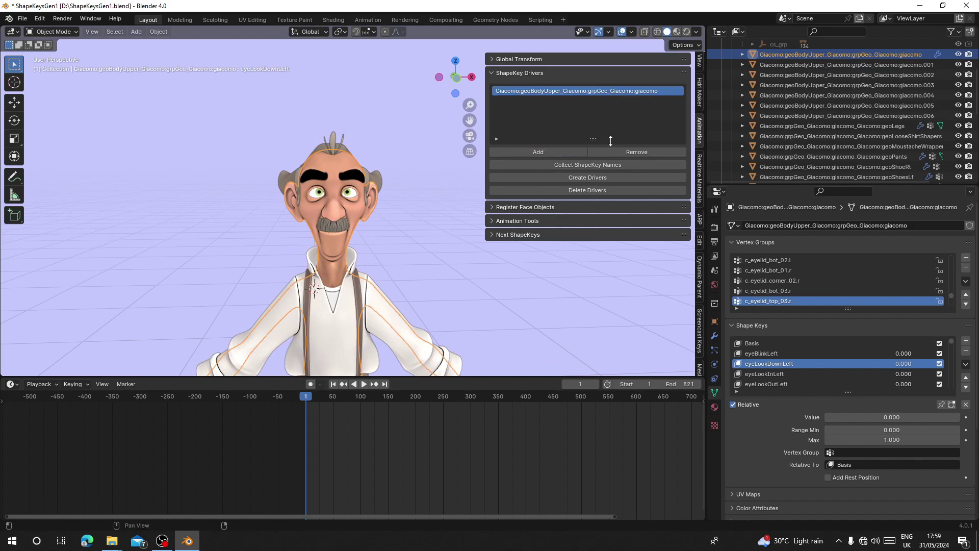
pyautogui.scroll(-5, 356, 219)
pyautogui.scroll(7, 356, 219)
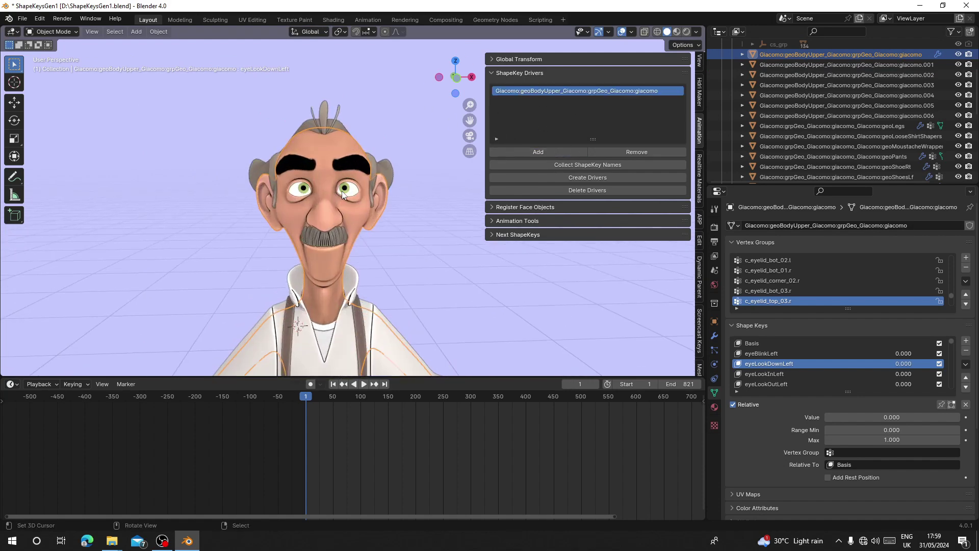
pyautogui.click(345, 193)
pyautogui.click(549, 153)
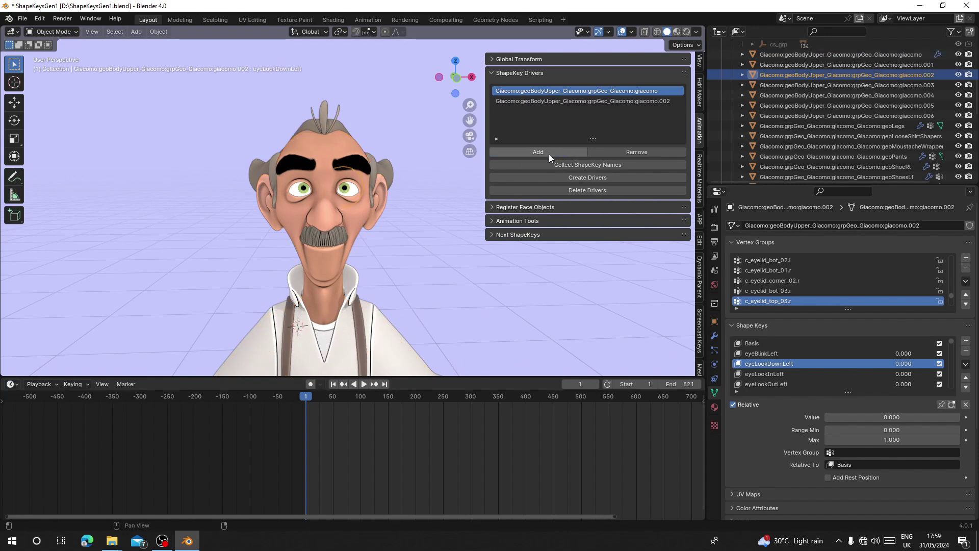
pyautogui.click(304, 193)
pyautogui.click(560, 148)
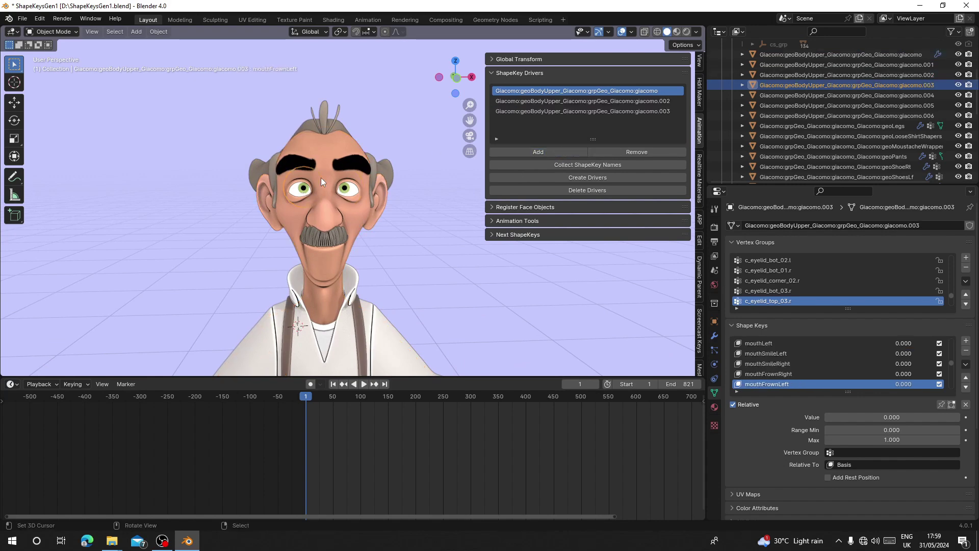
# Step: Select all of the character's objects and add them to the ShapeKey Drivers list
pyautogui.scroll(-3, 322, 188)
pyautogui.press('a')
pyautogui.scroll(4, 308, 205)
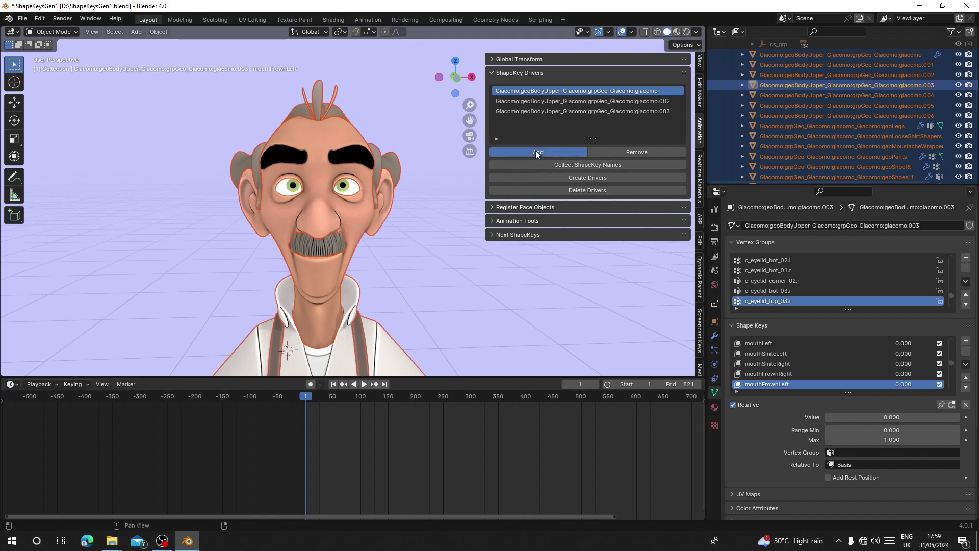
pyautogui.click(535, 151)
pyautogui.scroll(2, 383, 240)
# Step: Make the upper body mesh the active object, collect its shape key names and create the drivers
pyautogui.click(365, 240)
pyautogui.scroll(-2, 366, 240)
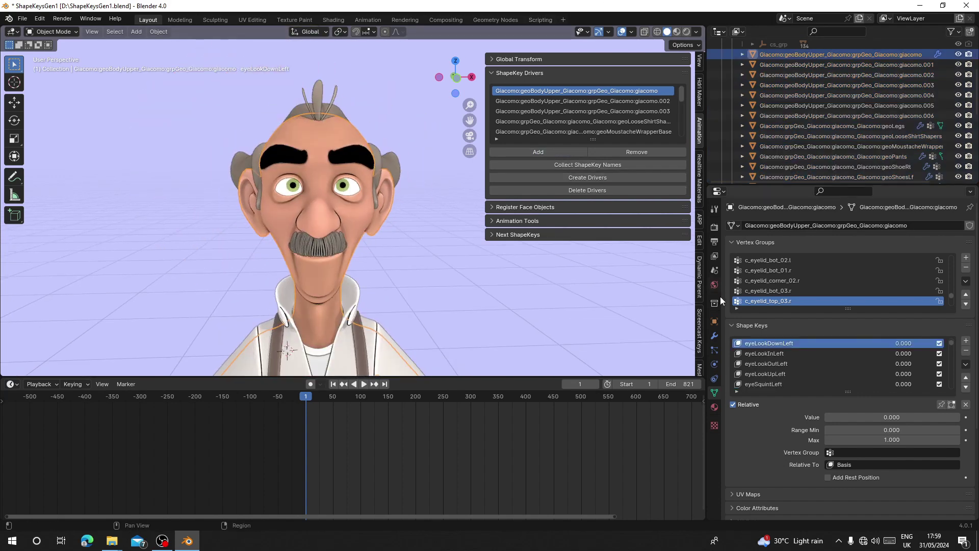
pyautogui.click(580, 166)
pyautogui.scroll(1, 794, 366)
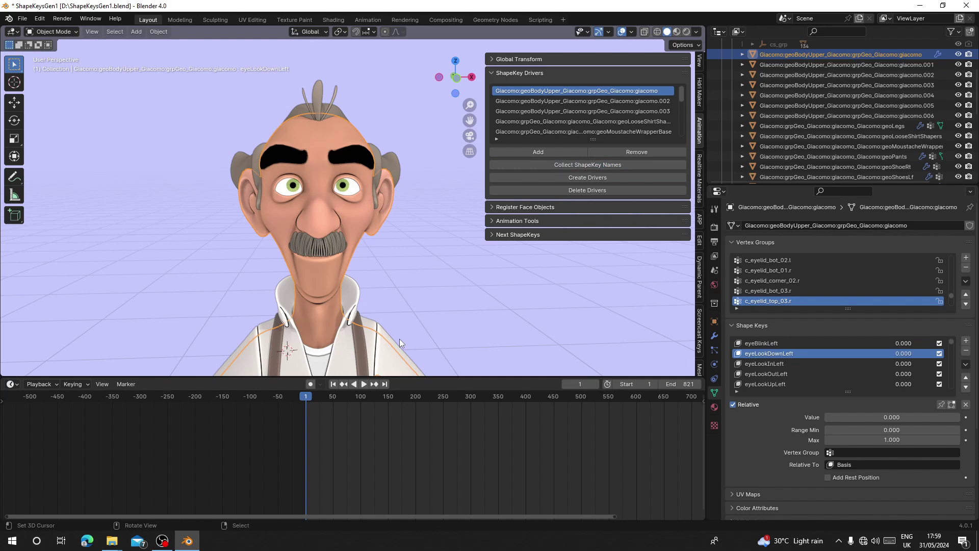
pyautogui.scroll(1, 469, 239)
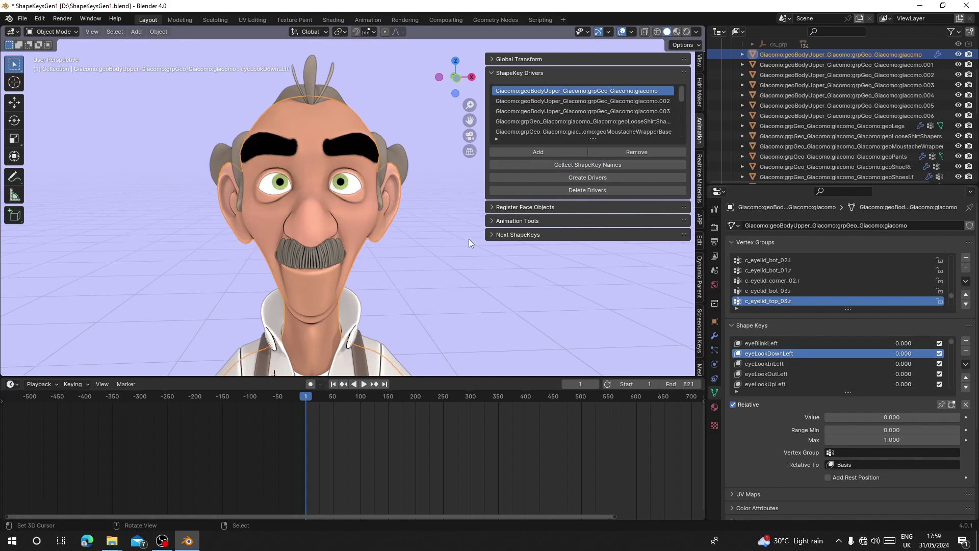
pyautogui.click(560, 177)
# Step: Select the right eye object and check its shape key values for drivers
pyautogui.scroll(2, 255, 203)
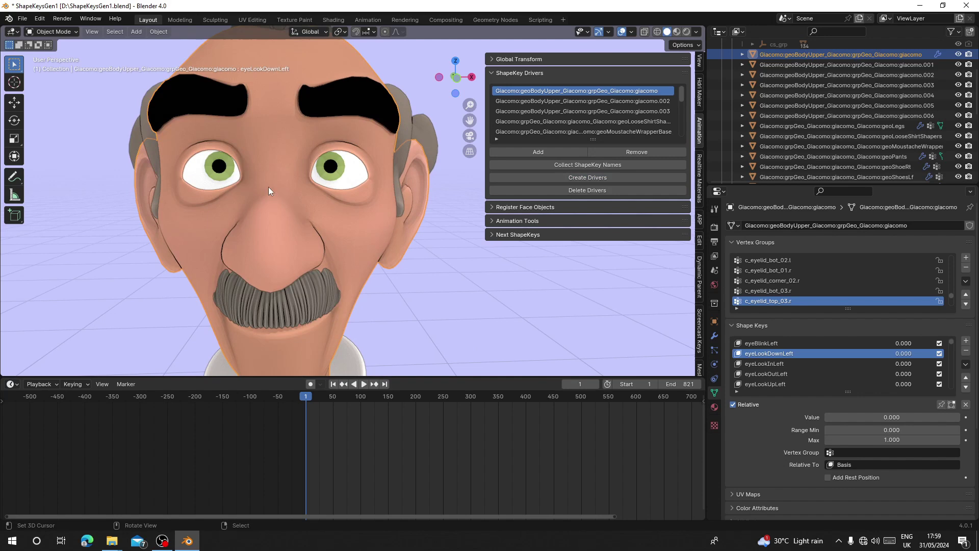
pyautogui.click(201, 177)
pyautogui.scroll(-2, 304, 204)
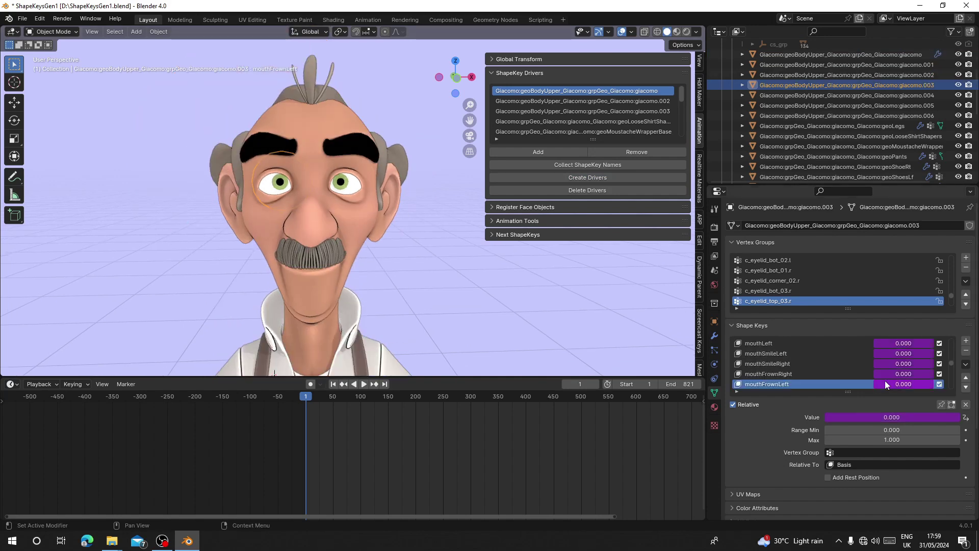
pyautogui.scroll(10, 882, 375)
# Step: Move the upper body mesh aside to examine the teeth object's driven shape keys, and undo the move
pyautogui.click(328, 224)
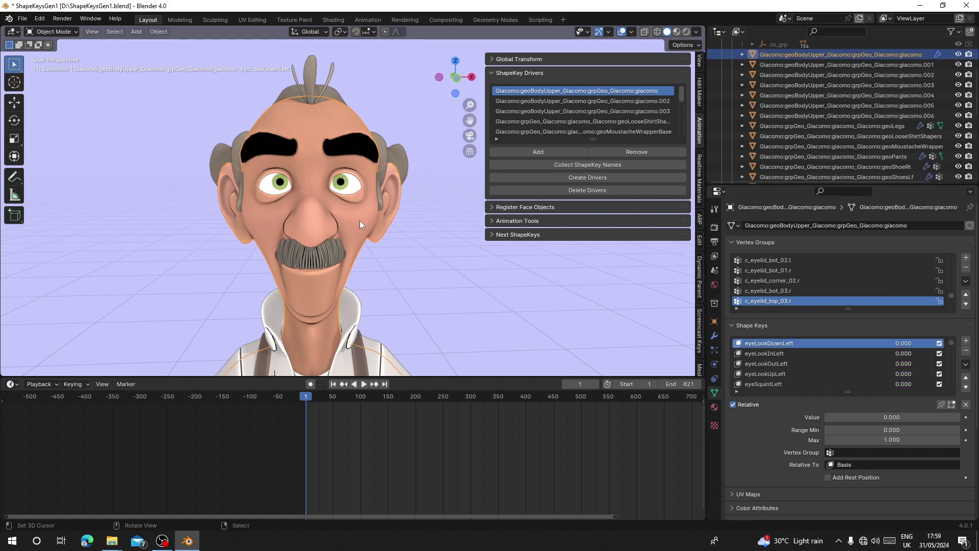
pyautogui.press('g')
pyautogui.click(516, 236)
pyautogui.moveTo(516, 236); pyautogui.dragTo(291, 283, button='middle')
pyautogui.click(290, 283)
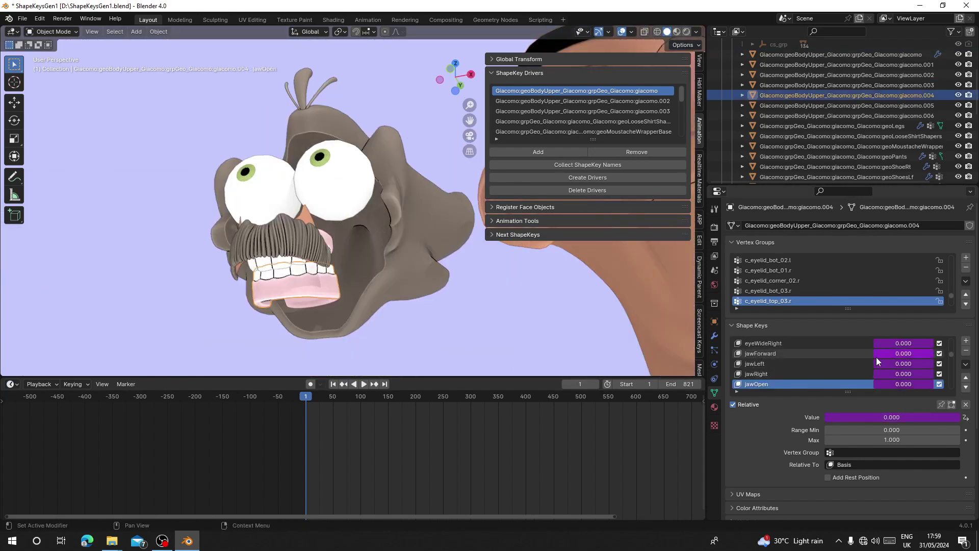
pyautogui.click(760, 354)
pyautogui.click(383, 298)
pyautogui.hotkey('ctrl', 'z')
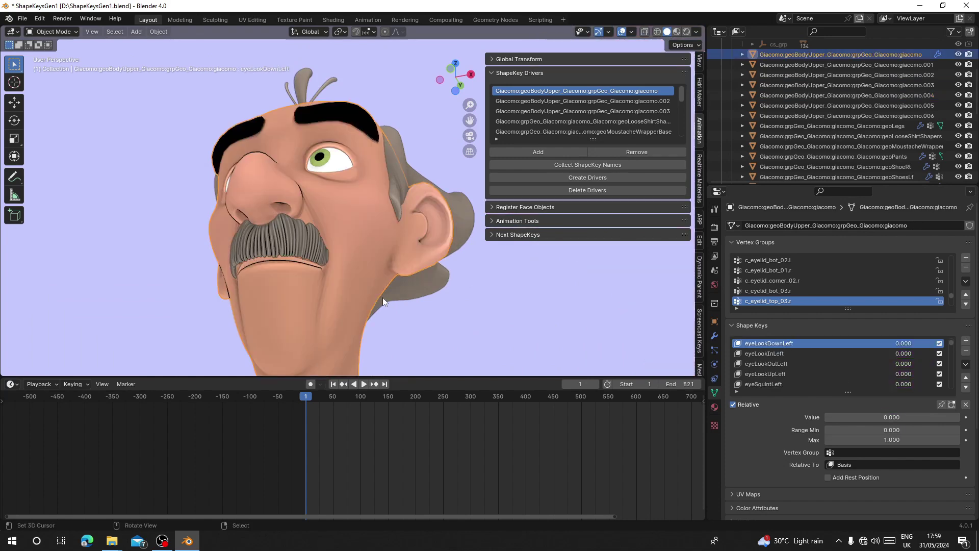
# Step: Select the upper body mesh, test its eyeBlinkLeft shape key at 1.000 and undo the value change
pyautogui.moveTo(323, 241); pyautogui.dragTo(333, 174, button='middle')
pyautogui.click(344, 182)
pyautogui.click(341, 223)
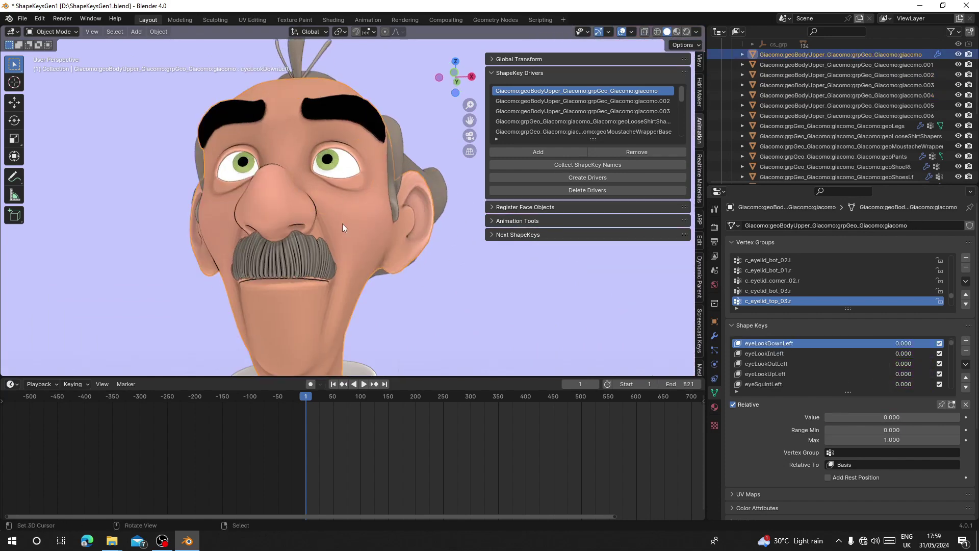
pyautogui.moveTo(342, 223); pyautogui.dragTo(295, 261, button='middle')
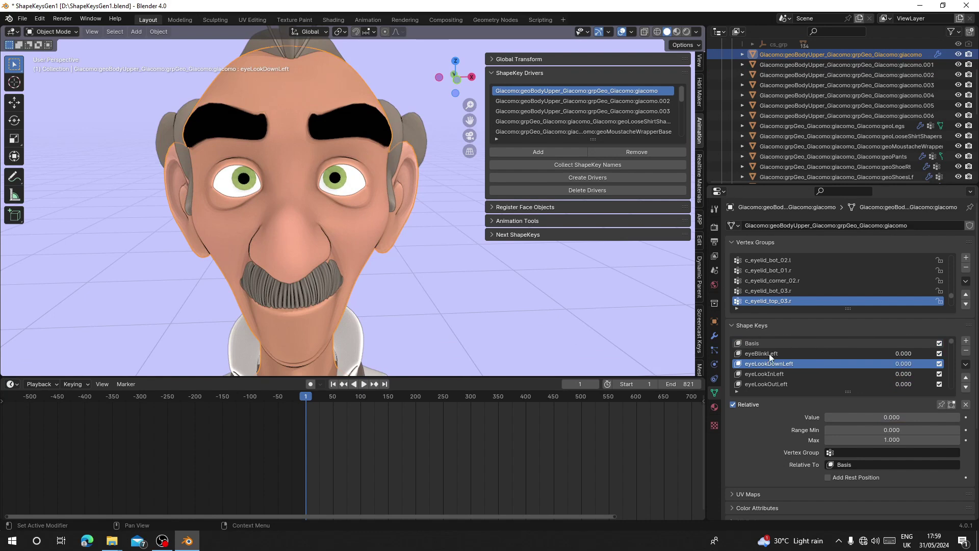
pyautogui.scroll(1, 769, 353)
pyautogui.moveTo(846, 417); pyautogui.dragTo(949, 417)
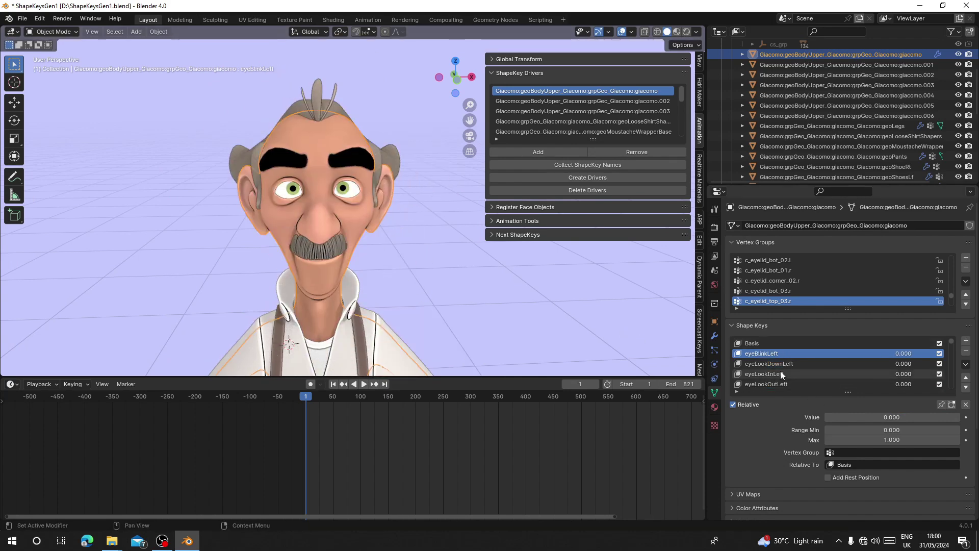
pyautogui.moveTo(836, 417); pyautogui.dragTo(960, 417)
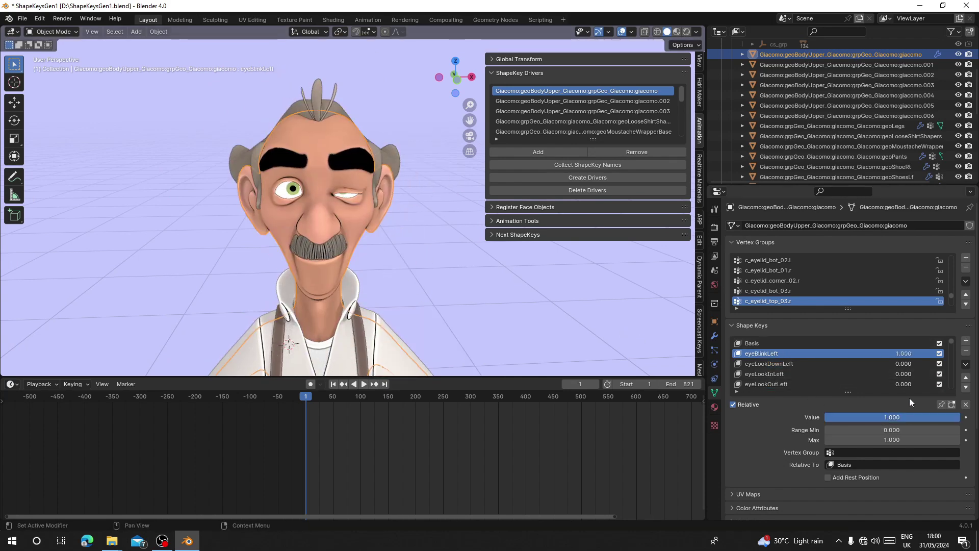
pyautogui.hotkey('ctrl', 'z')
# Step: Test the upper body's eyeBlinkRight shape key and return its value to 0
pyautogui.scroll(-6, 763, 361)
pyautogui.click(763, 363)
pyautogui.moveTo(841, 417)
pyautogui.mouseDown()
pyautogui.moveTo(943, 417)
pyautogui.moveTo(826, 417)
pyautogui.mouseUp()
# Step: Raise the upper body's jawOpen shape key to 1.000, examine the open mouth and return the value to 0
pyautogui.scroll(-5, 853, 384)
pyautogui.click(756, 353)
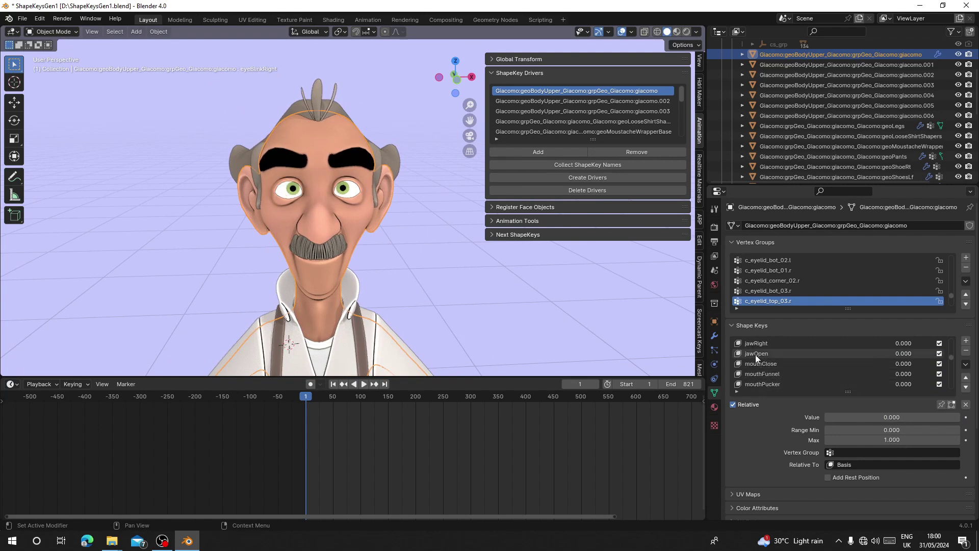
pyautogui.moveTo(866, 417); pyautogui.dragTo(958, 417)
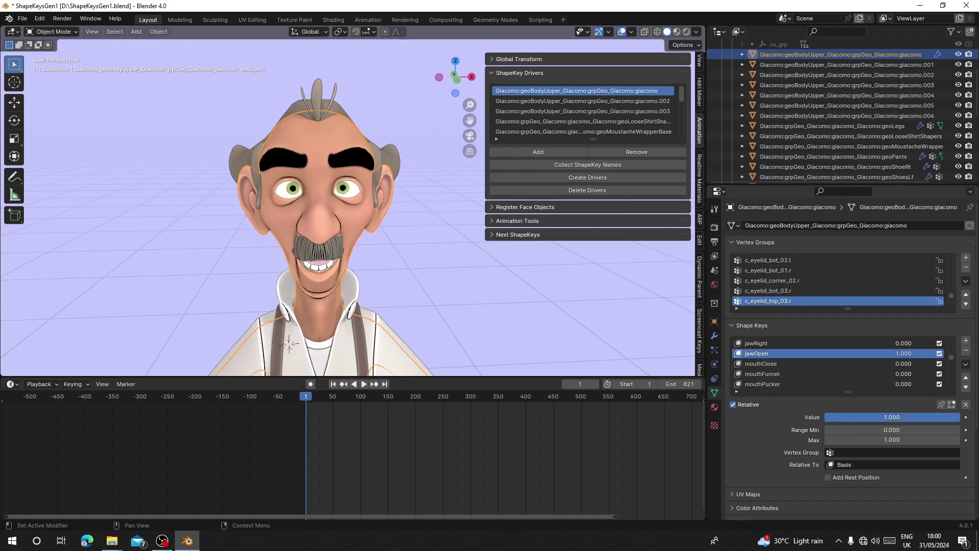
pyautogui.scroll(5, 302, 234)
pyautogui.keyDown('shift'); pyautogui.moveTo(298, 308); pyautogui.dragTo(352, 169, button='middle'); pyautogui.keyUp('shift')
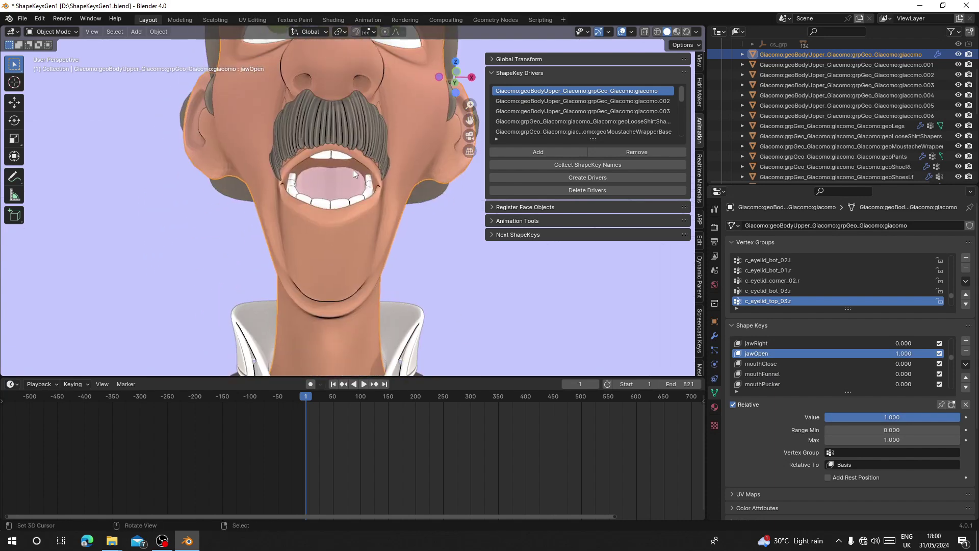
pyautogui.scroll(-3, 377, 259)
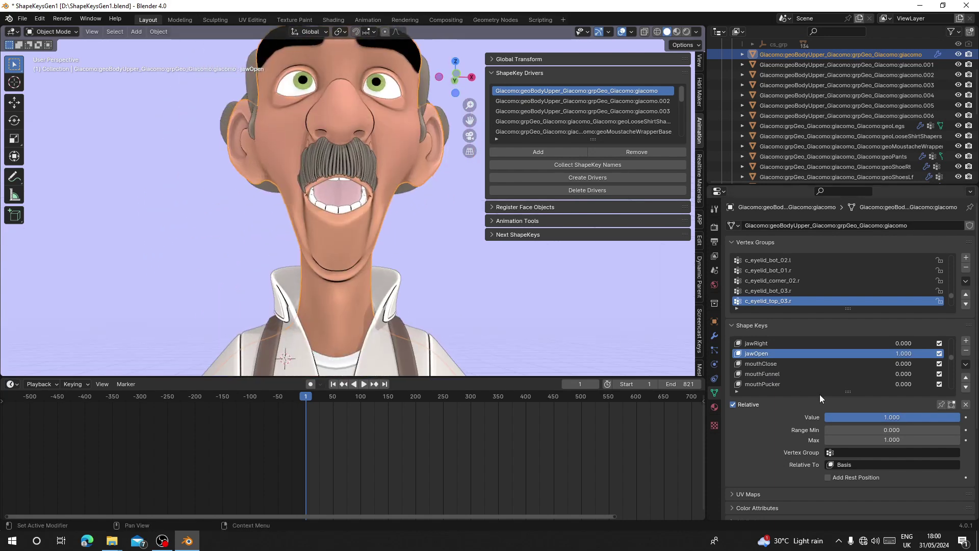
pyautogui.moveTo(869, 417); pyautogui.dragTo(816, 414)
# Step: Choose the upper body's eyeLookDownLeft shape key and examine the face from the front
pyautogui.click(767, 363)
pyautogui.scroll(-5, 787, 368)
pyautogui.click(781, 374)
pyautogui.moveTo(318, 126); pyautogui.dragTo(327, 149, button='middle')
pyautogui.scroll(-4, 751, 372)
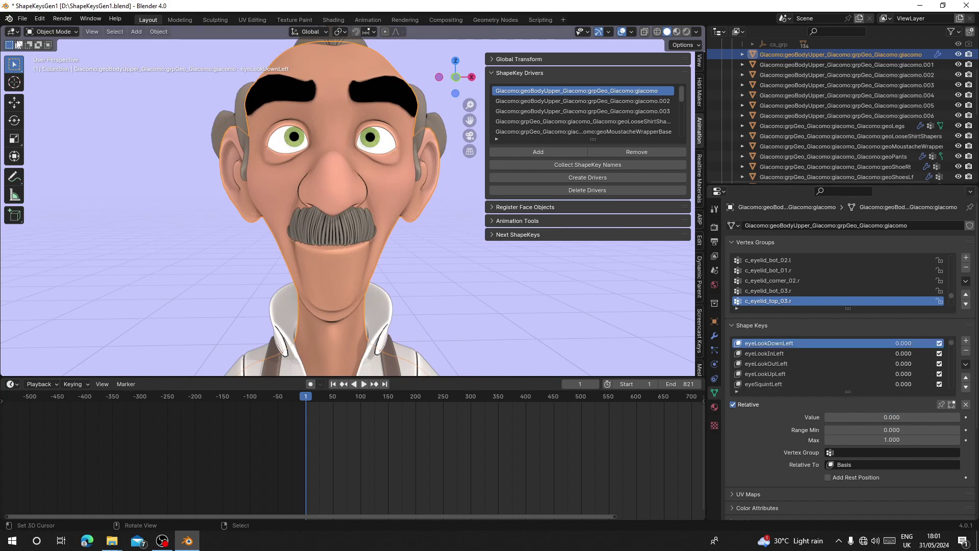
# Step: Start a new empty scene and add a cube mesh to it
pyautogui.click(22, 19)
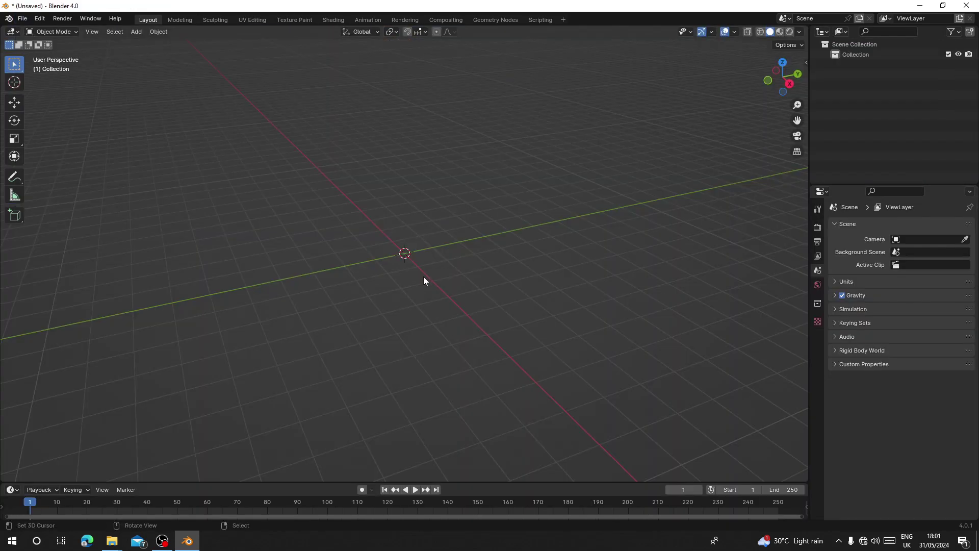
pyautogui.moveTo(423, 276); pyautogui.dragTo(464, 233, button='middle')
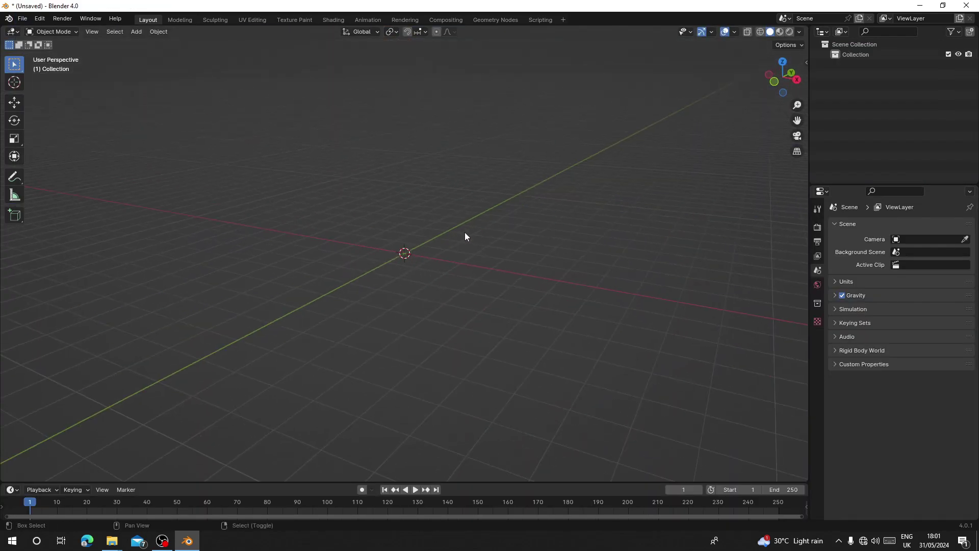
pyautogui.hotkey('shift', 'a')
pyautogui.moveTo(435, 103)
pyautogui.click(548, 120)
# Step: Add a basis shape key and a second shape key to the cube, and enter Edit Mode with the second key active
pyautogui.press('Tab')
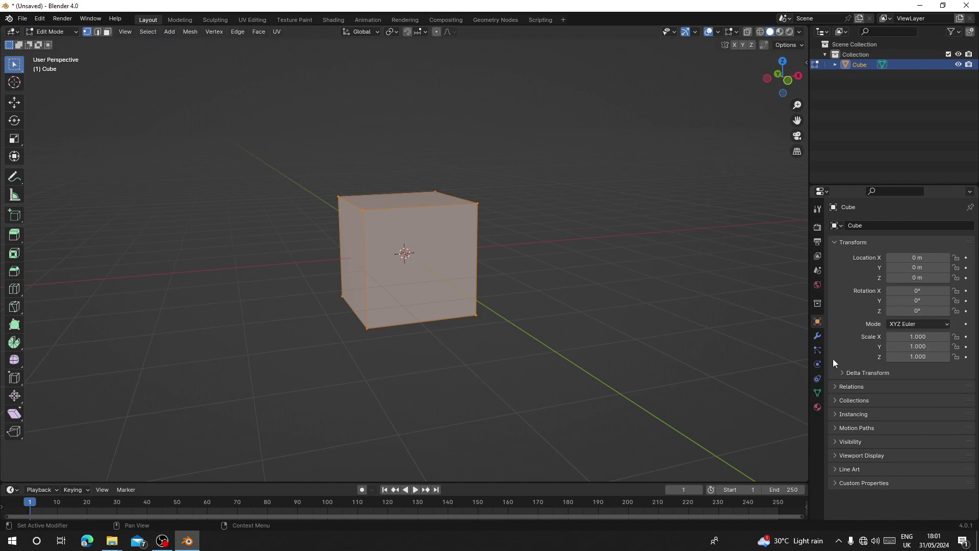
pyautogui.click(817, 393)
pyautogui.press('Tab')
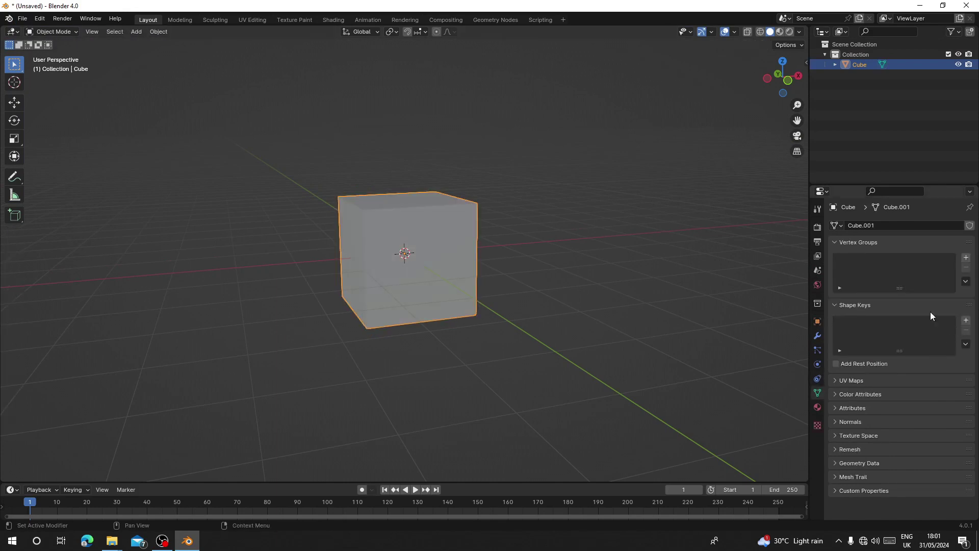
pyautogui.click(965, 321)
pyautogui.click(966, 320)
pyautogui.press('Tab')
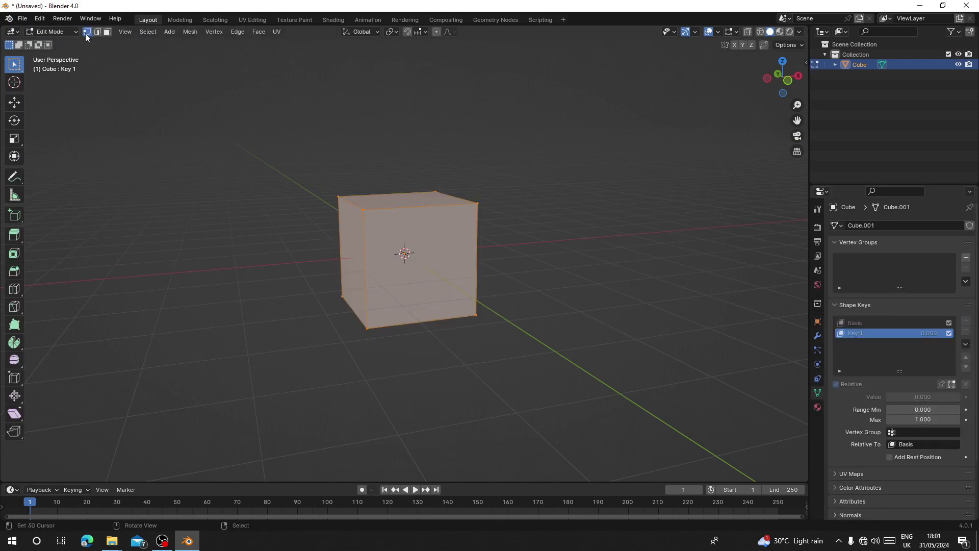
# Step: Inset the cube's front face, extrude it inward as the shape for Key 1, and test the key's value in Object Mode
pyautogui.click(104, 31)
pyautogui.click(382, 271)
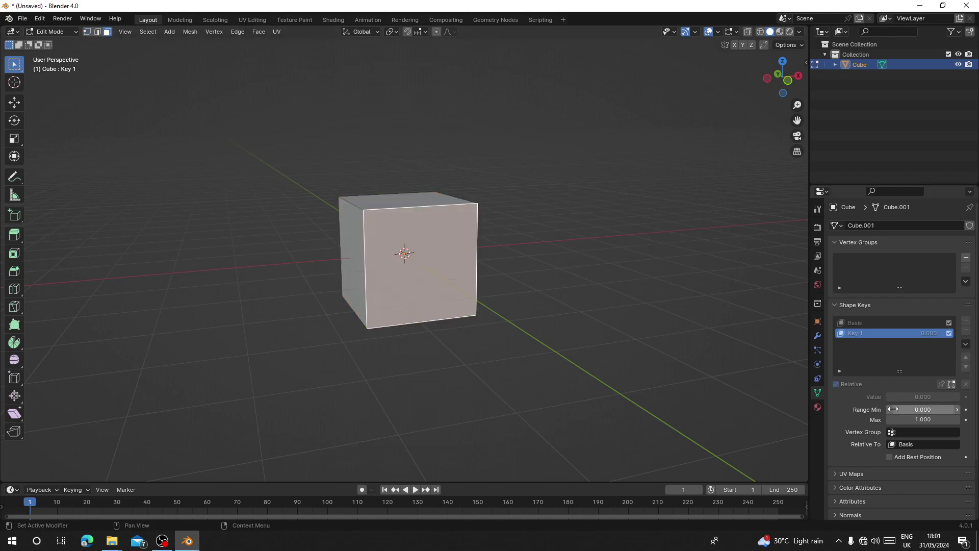
pyautogui.press('i')
pyautogui.click(467, 311)
pyautogui.moveTo(467, 311)
pyautogui.mouseDown(button='middle')
pyautogui.moveTo(516, 299)
pyautogui.moveTo(467, 314)
pyautogui.mouseUp(button='middle')
pyautogui.press('e')
pyautogui.click(470, 291)
pyautogui.press('Tab')
pyautogui.moveTo(908, 396); pyautogui.dragTo(887, 397)
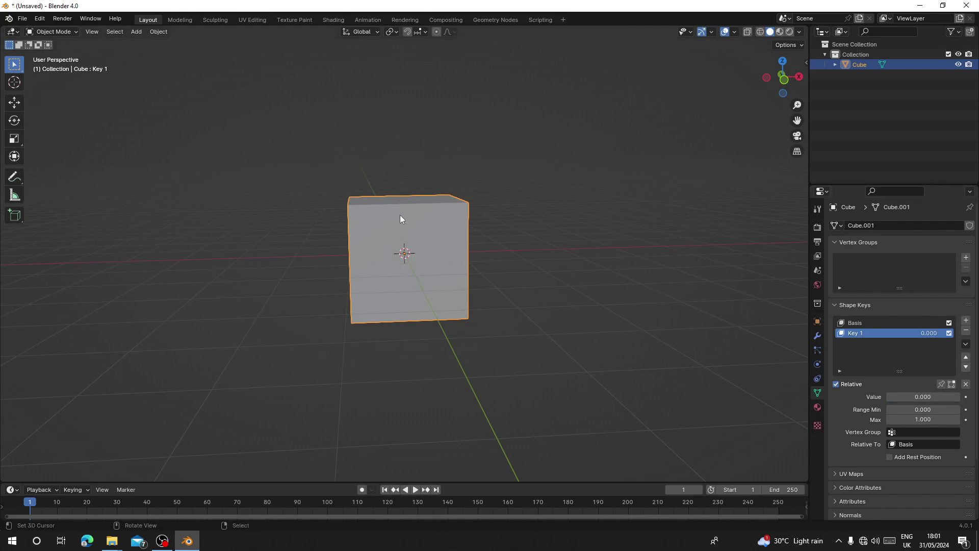
# Step: Duplicate the cube, place the copy up and away from the original, and examine its recessed face in Edit Mode
pyautogui.hotkey('shift', 'd')
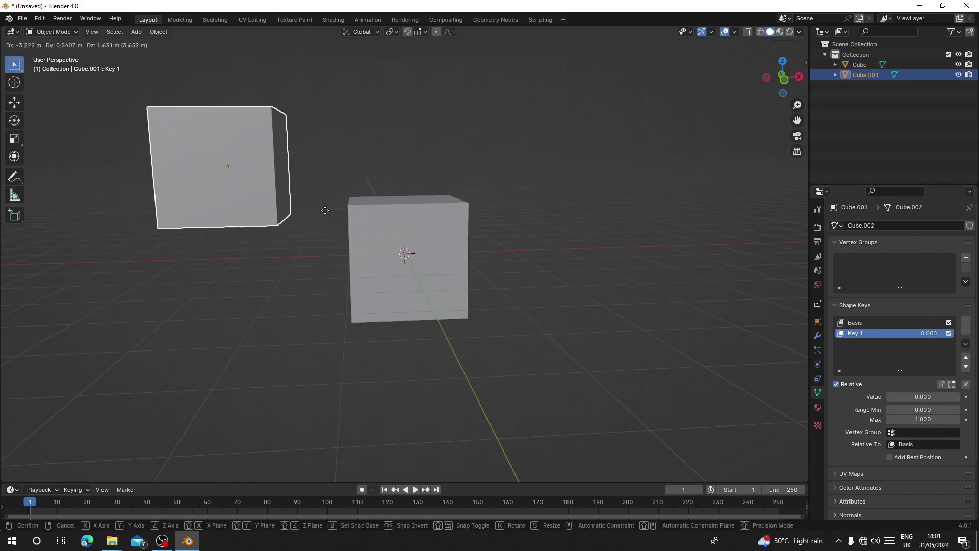
pyautogui.click(327, 212)
pyautogui.press('Tab')
pyautogui.moveTo(267, 211); pyautogui.dragTo(301, 210, button='middle')
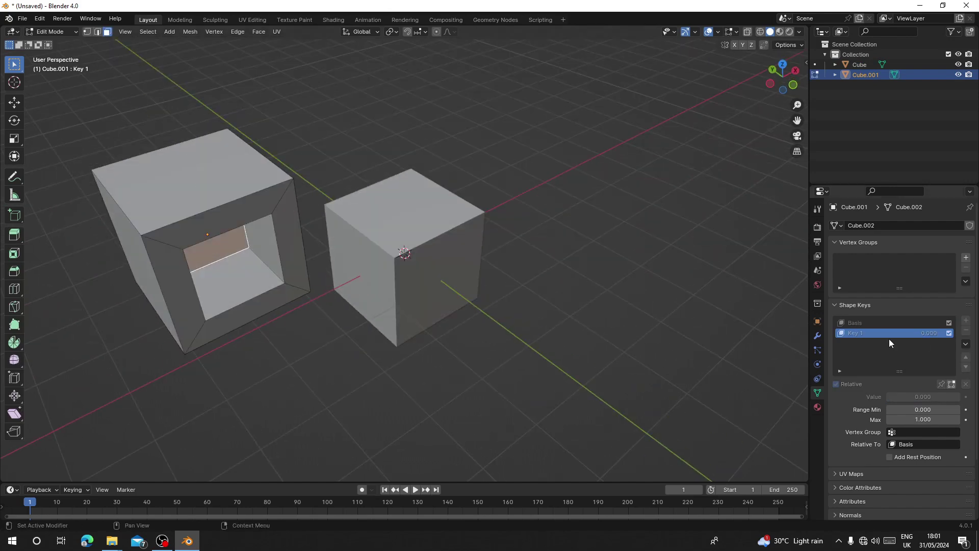
# Step: Add a third shape key to the duplicated cube, extrude its top face upward in that key, and test the key's value
pyautogui.press('Tab')
pyautogui.click(965, 320)
pyautogui.moveTo(190, 206); pyautogui.dragTo(168, 193, button='middle')
pyautogui.press('Tab')
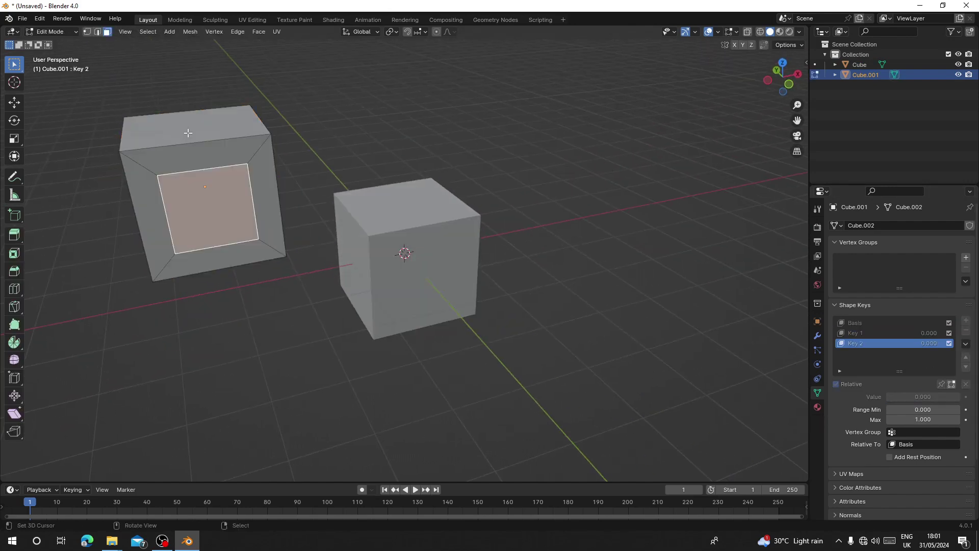
pyautogui.click(184, 133)
pyautogui.moveTo(193, 135); pyautogui.dragTo(229, 120, button='middle')
pyautogui.press('e')
pyautogui.click(243, 115)
pyautogui.press('Tab')
pyautogui.scroll(-3, 243, 115)
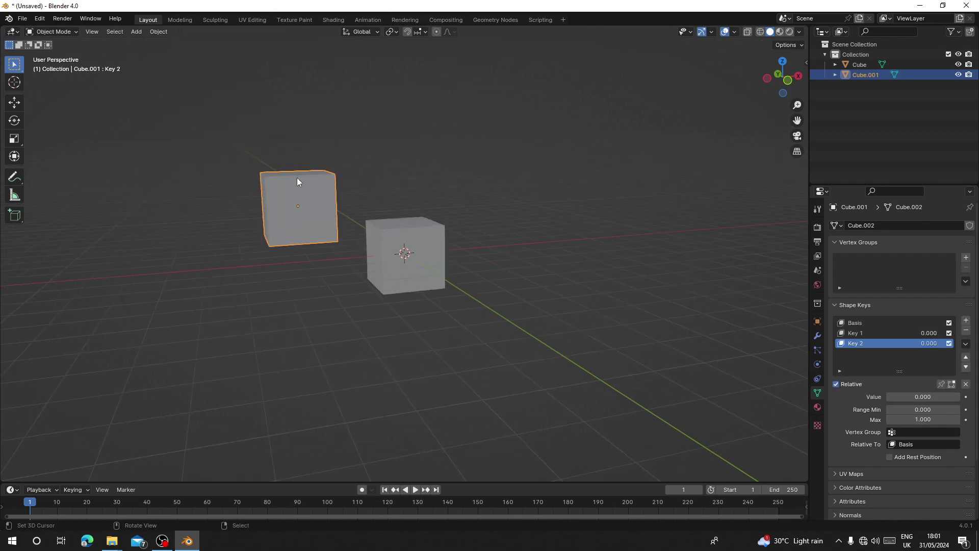
pyautogui.moveTo(896, 397)
pyautogui.mouseDown()
pyautogui.moveTo(958, 397)
pyautogui.moveTo(885, 397)
pyautogui.mouseUp()
# Step: Add a UV sphere and move it out of the original cube to a free spot beside it
pyautogui.hotkey('shift', 'a')
pyautogui.moveTo(286, 228)
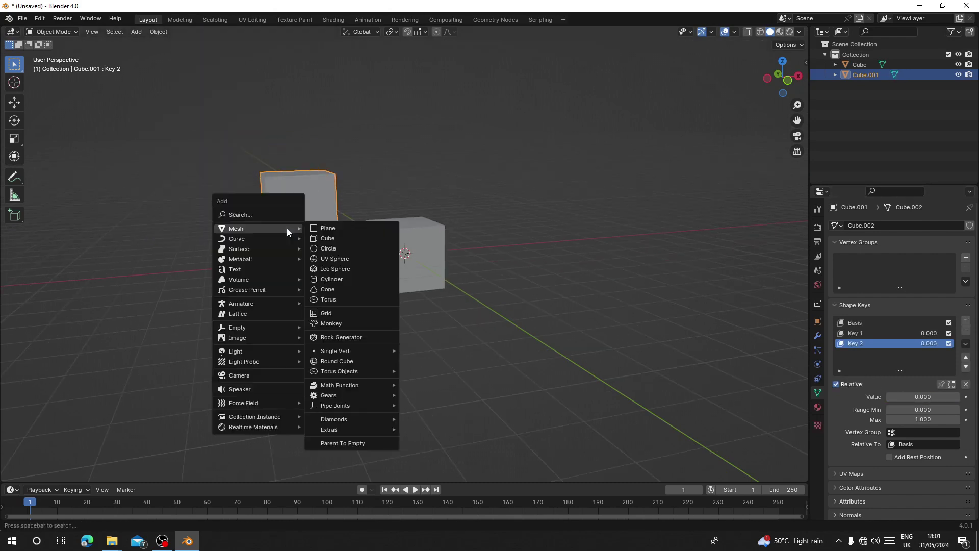
pyautogui.click(329, 259)
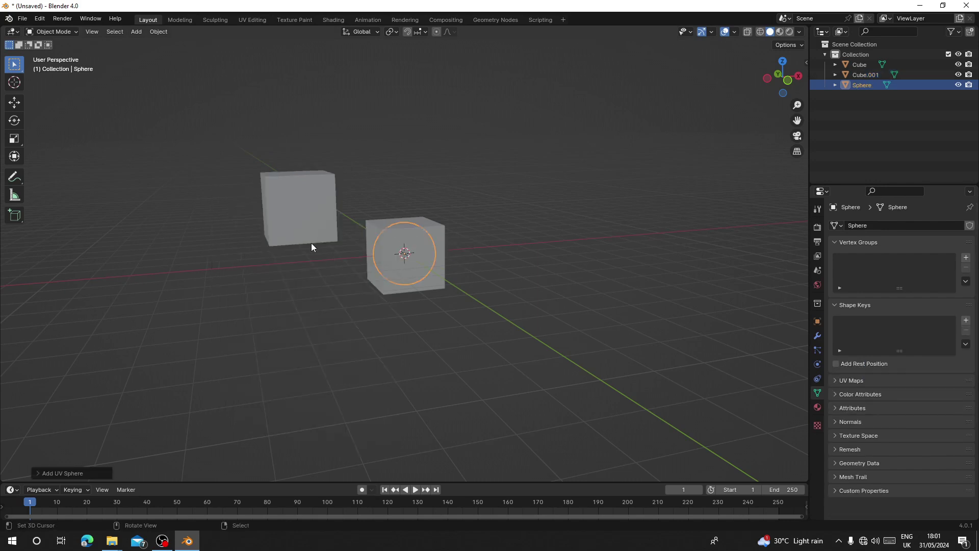
pyautogui.hotkey('ctrl', 'z')
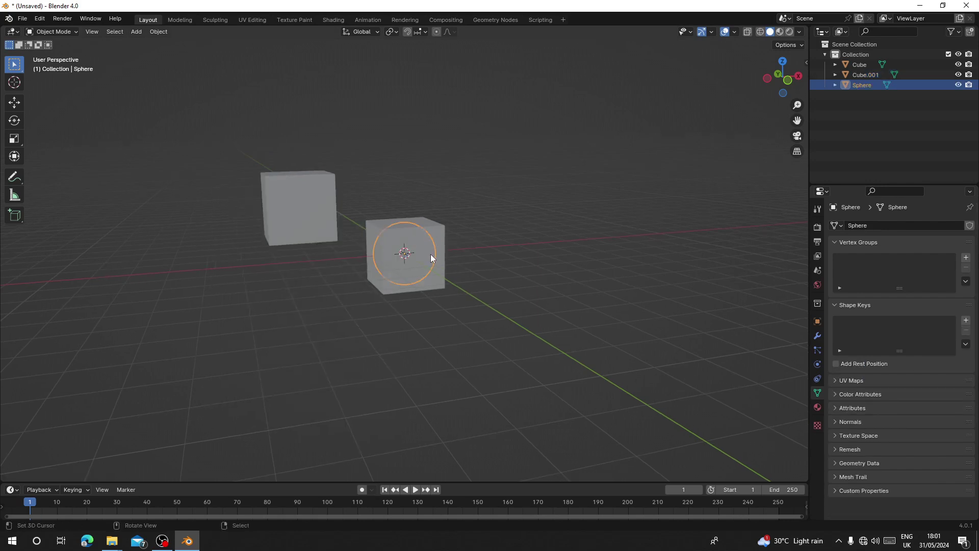
pyautogui.moveTo(430, 254); pyautogui.dragTo(427, 257, button='middle')
pyautogui.press('g')
pyautogui.click(511, 235)
pyautogui.press('Tab')
pyautogui.press('Tab')
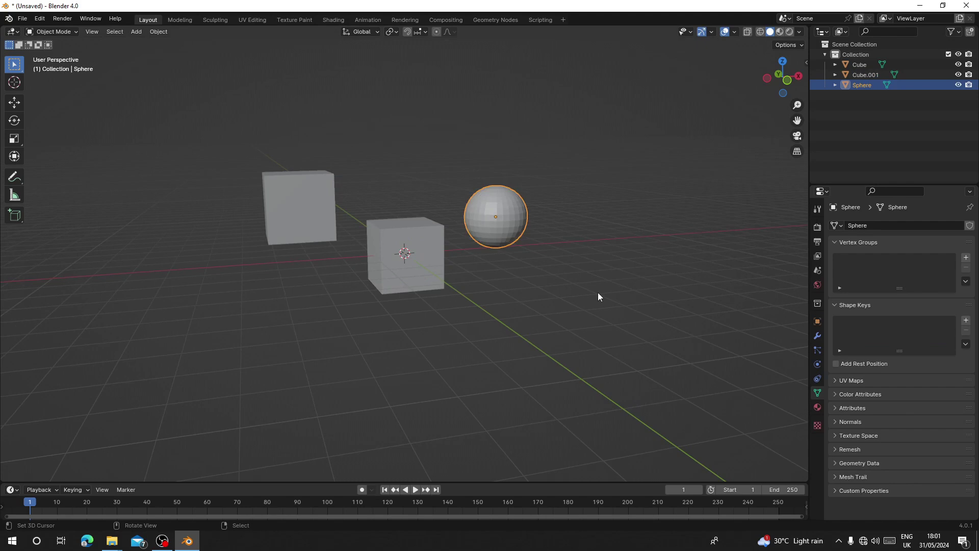
# Step: Add a basis and a second shape key to the sphere, scale its mesh up in the second key, and name that key SCALE
pyautogui.click(965, 320)
pyautogui.click(965, 320)
pyautogui.press('Tab')
pyautogui.moveTo(579, 242); pyautogui.dragTo(477, 263, button='middle')
pyautogui.scroll(3, 477, 263)
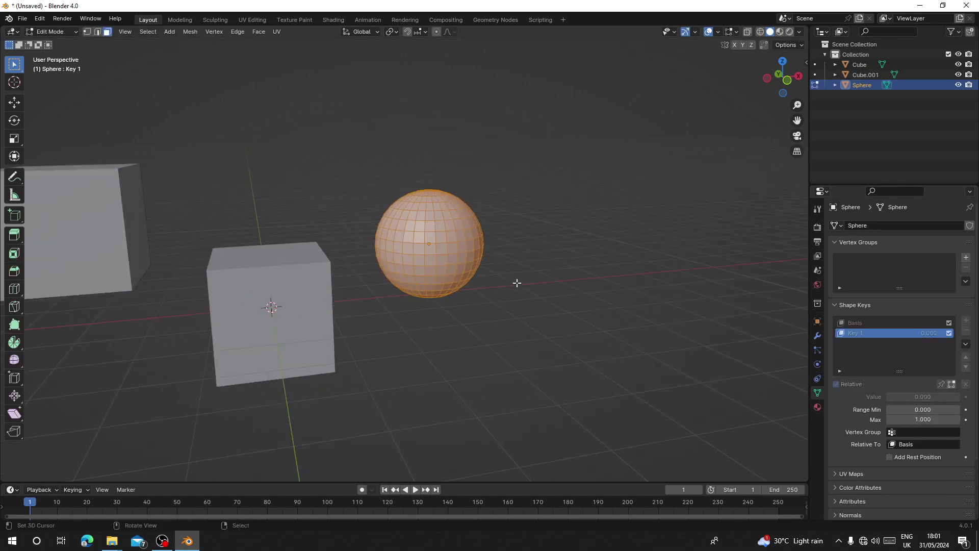
pyautogui.press('Tab')
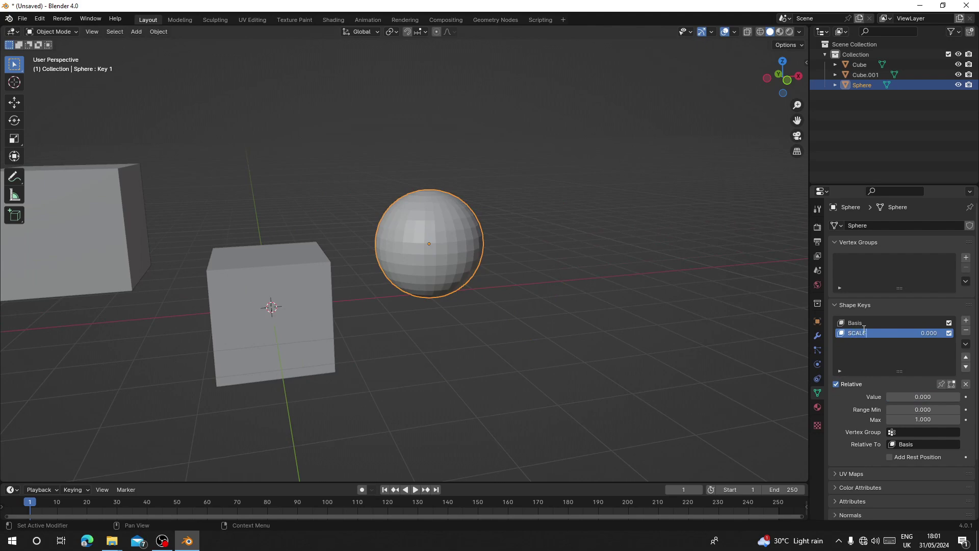
pyautogui.doubleClick(852, 342)
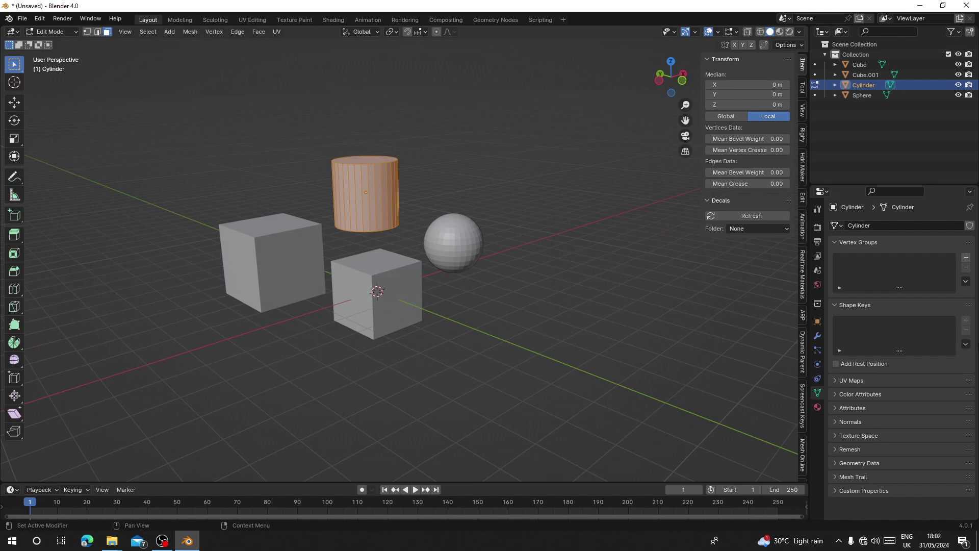
# Step: Add a basis and a second shape key to the cylinder, and try to rename the second key EXTRUDE 2
pyautogui.press('Tab')
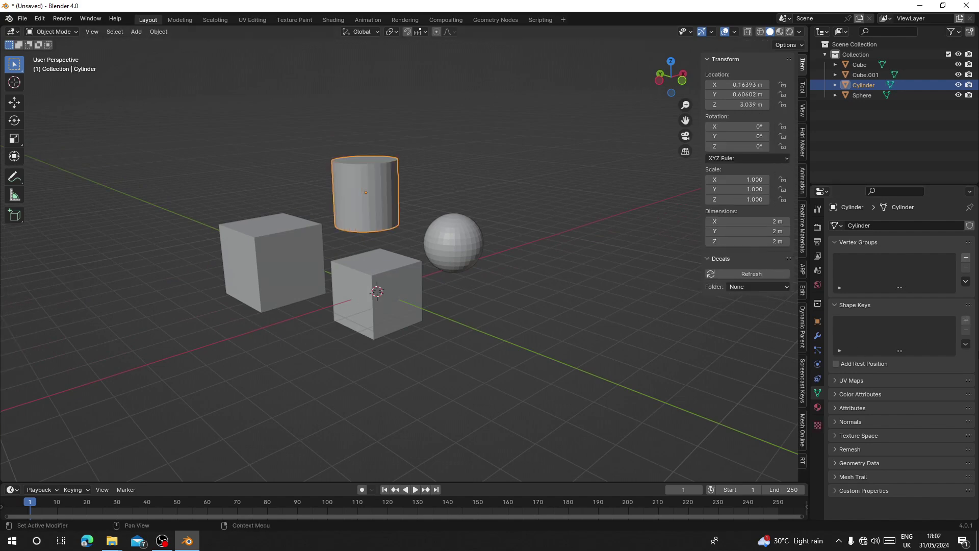
pyautogui.click(965, 320)
pyautogui.click(965, 320)
pyautogui.moveTo(415, 170); pyautogui.dragTo(439, 176, button='middle')
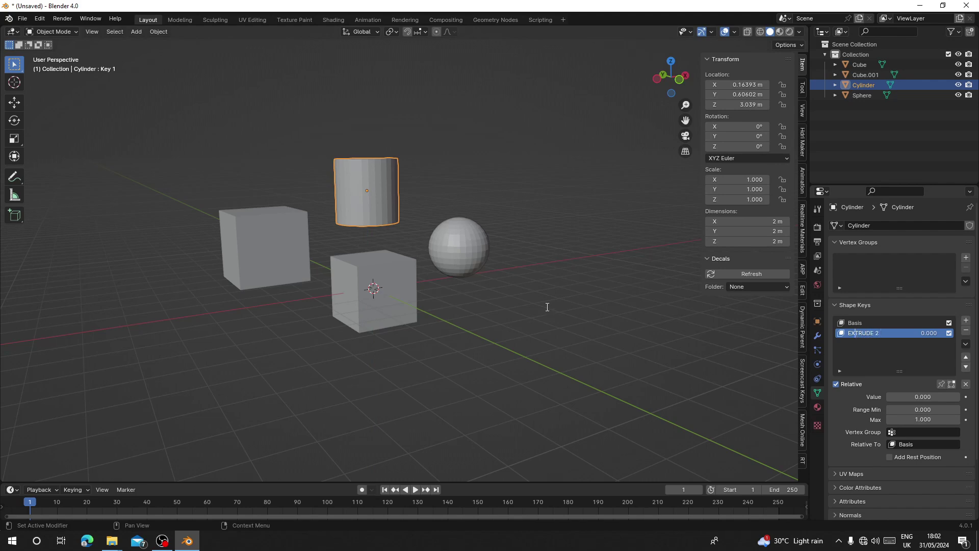
pyautogui.press('Escape')
# Step: Select the original cube and bring up the ShapeKey Drivers controls with the neighbouring animation sections collapsed
pyautogui.moveTo(281, 240); pyautogui.dragTo(268, 241, button='middle')
pyautogui.scroll(-1, 281, 241)
pyautogui.rightClick(284, 243)
pyautogui.rightClick(360, 274)
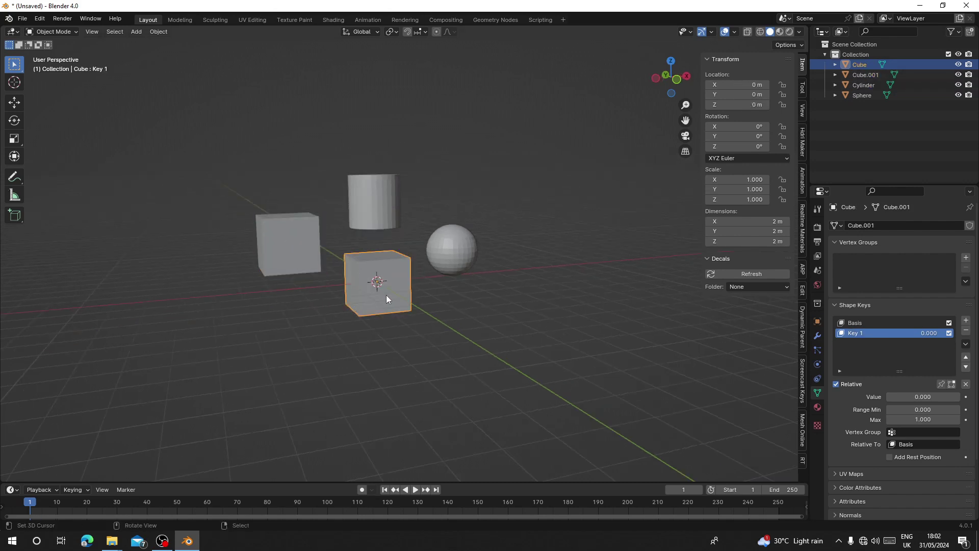
pyautogui.press('g')
pyautogui.rightClick(378, 310)
pyautogui.click(802, 189)
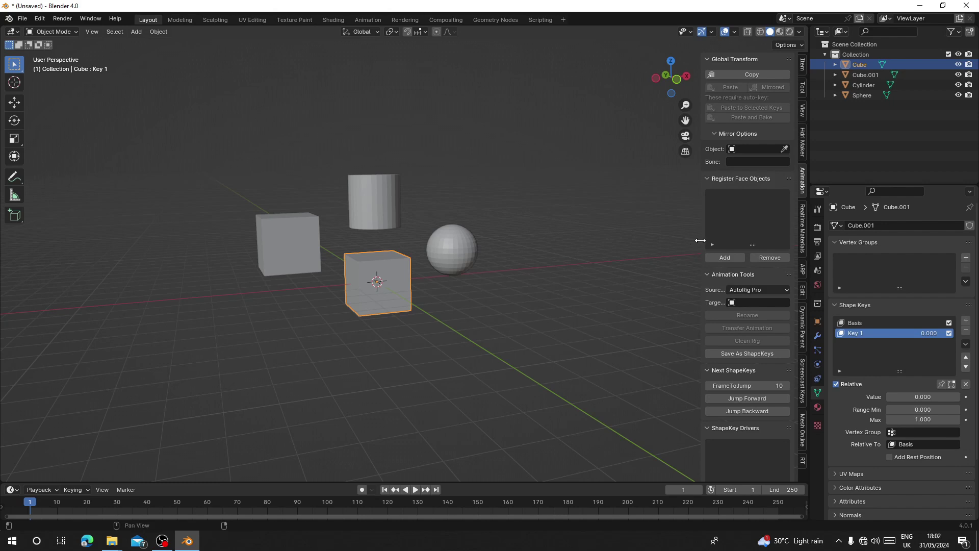
pyautogui.moveTo(700, 240); pyautogui.dragTo(608, 244)
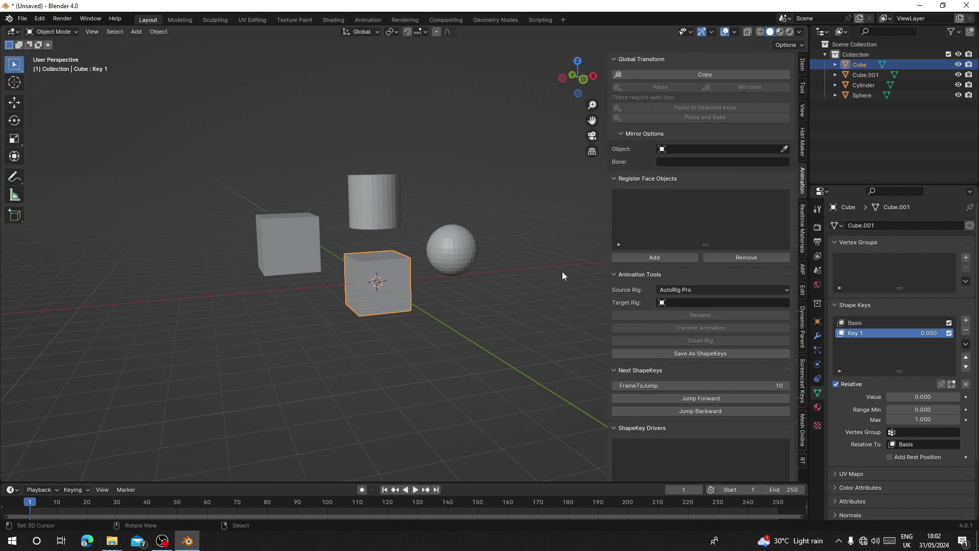
pyautogui.keyDown('ctrl'); pyautogui.click(641, 427); pyautogui.keyUp('ctrl')
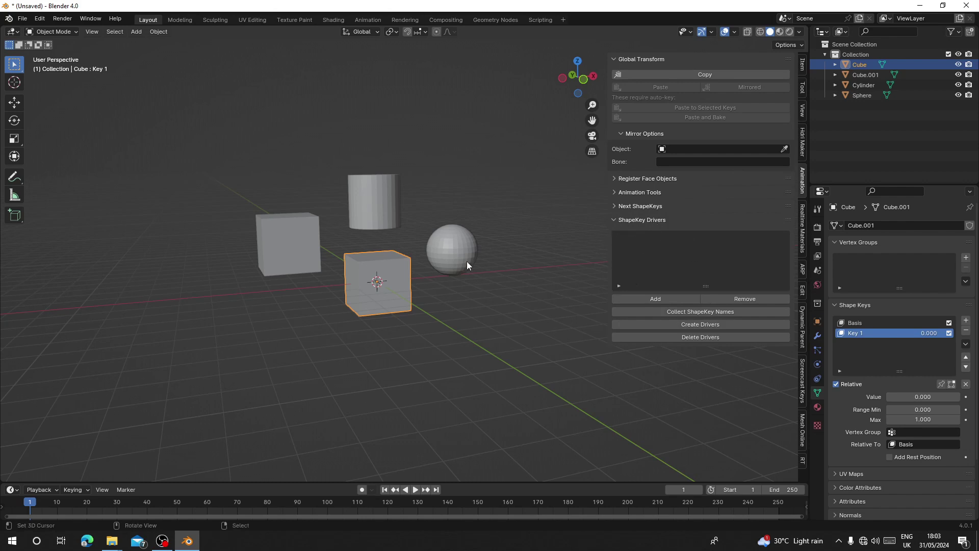
# Step: Register the original cube first and the duplicate cube, sphere and cylinder after it in the ShapeKey Drivers list
pyautogui.scroll(2, 466, 261)
pyautogui.click(635, 300)
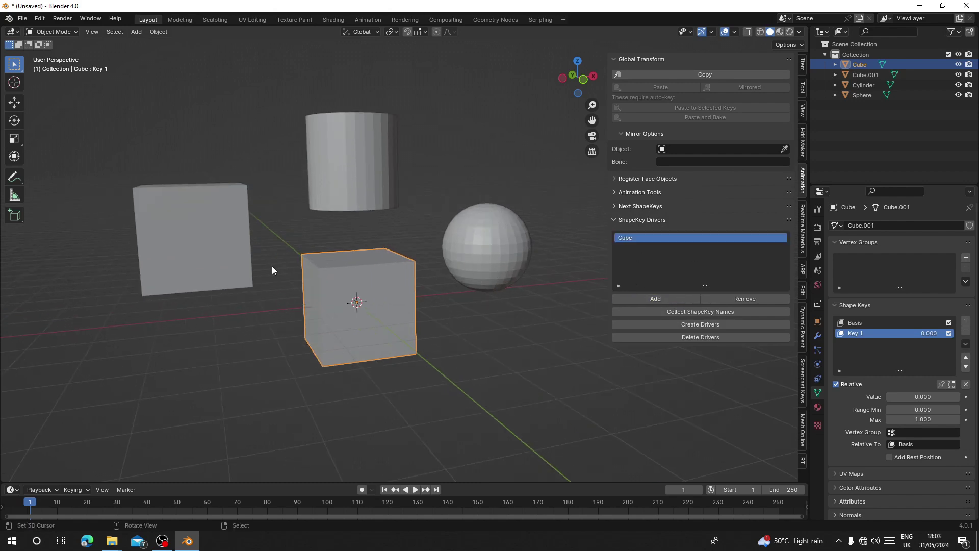
pyautogui.press('a')
pyautogui.click(646, 300)
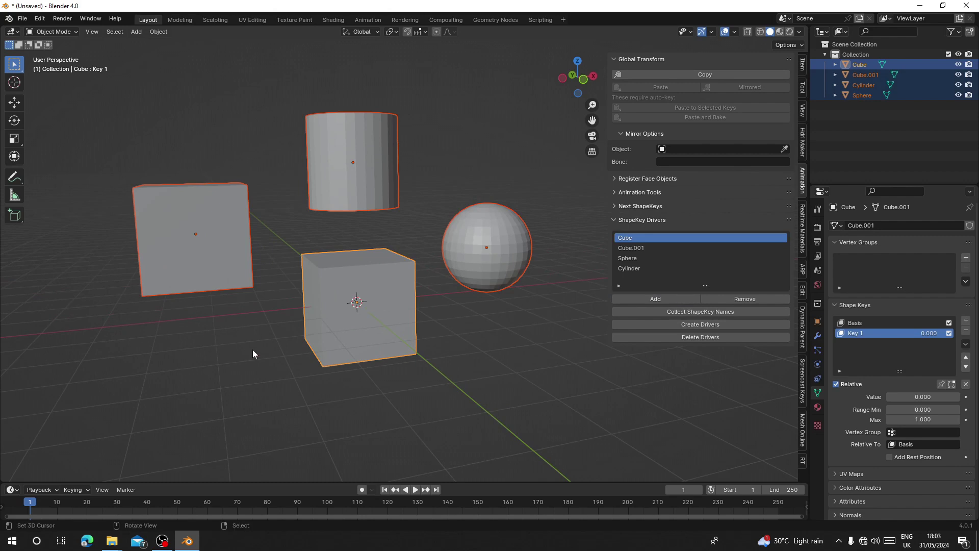
# Step: Collect the shape key names onto the original cube and compare its key list with those of the sphere and cylinder
pyautogui.click(406, 273)
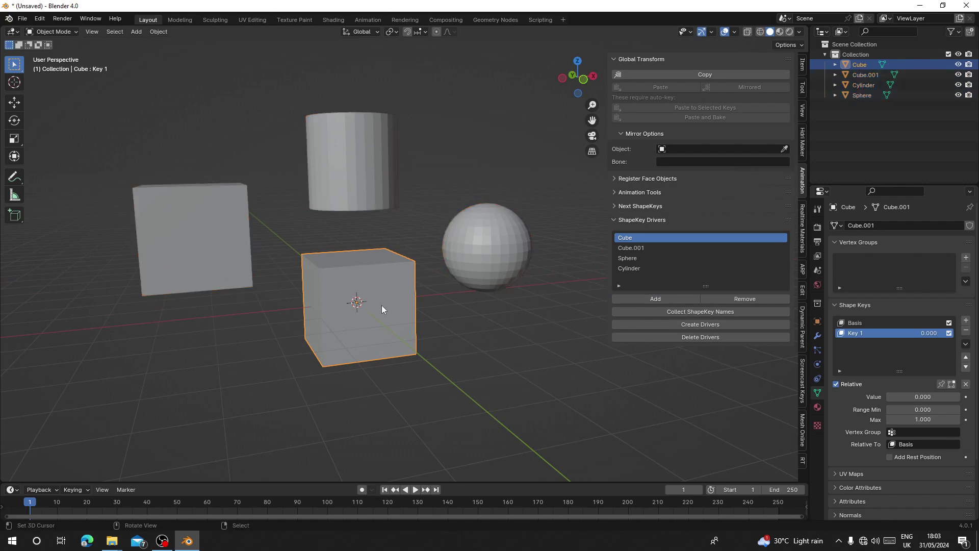
pyautogui.press('Tab')
pyautogui.press('Tab')
pyautogui.click(716, 311)
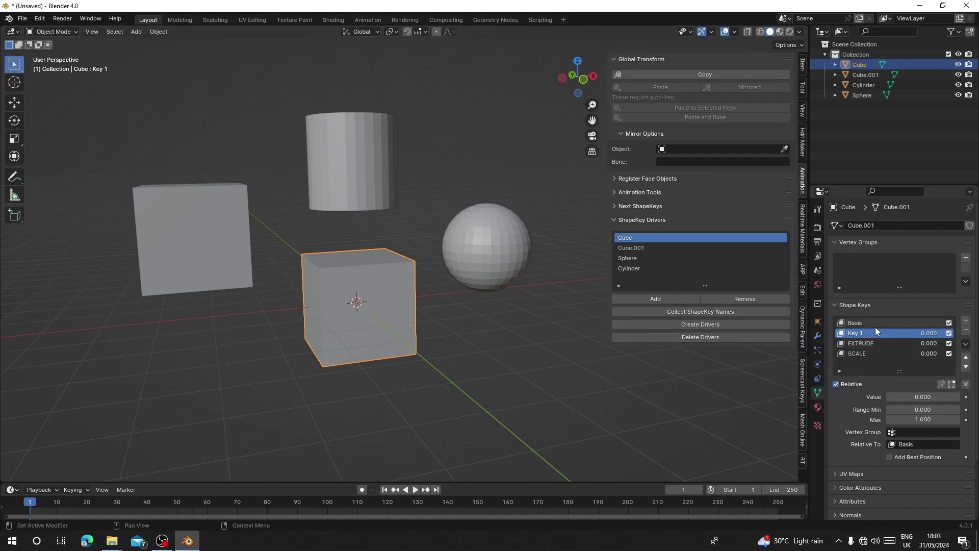
pyautogui.click(502, 261)
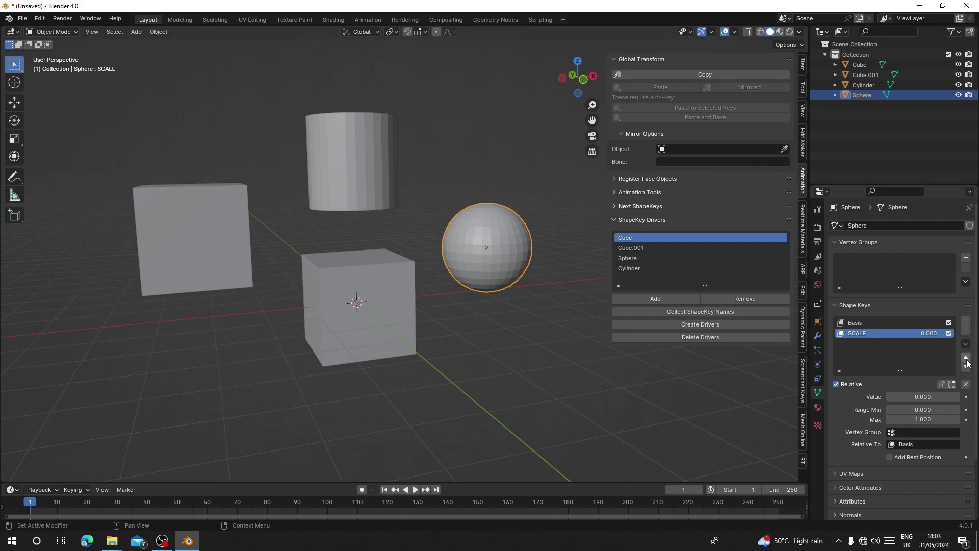
pyautogui.click(321, 269)
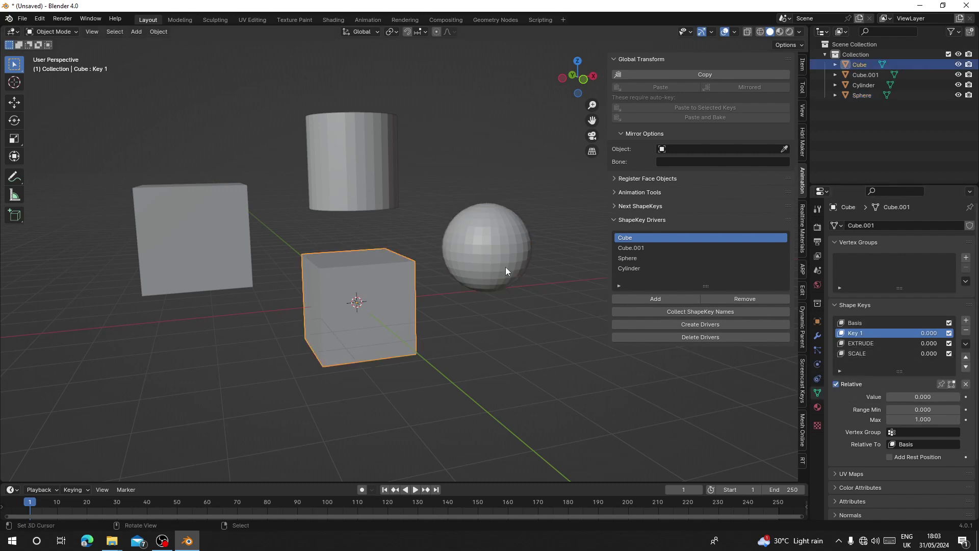
pyautogui.click(376, 169)
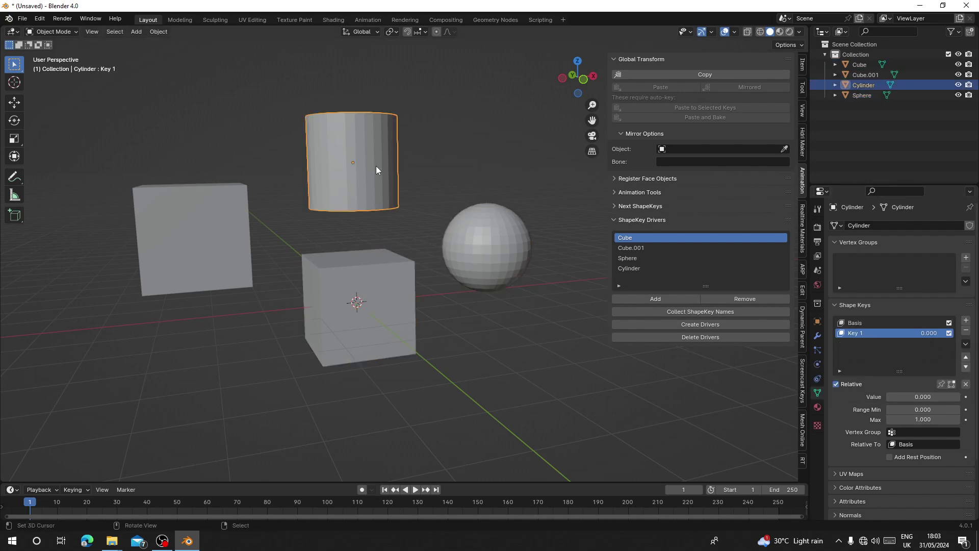
pyautogui.click(360, 300)
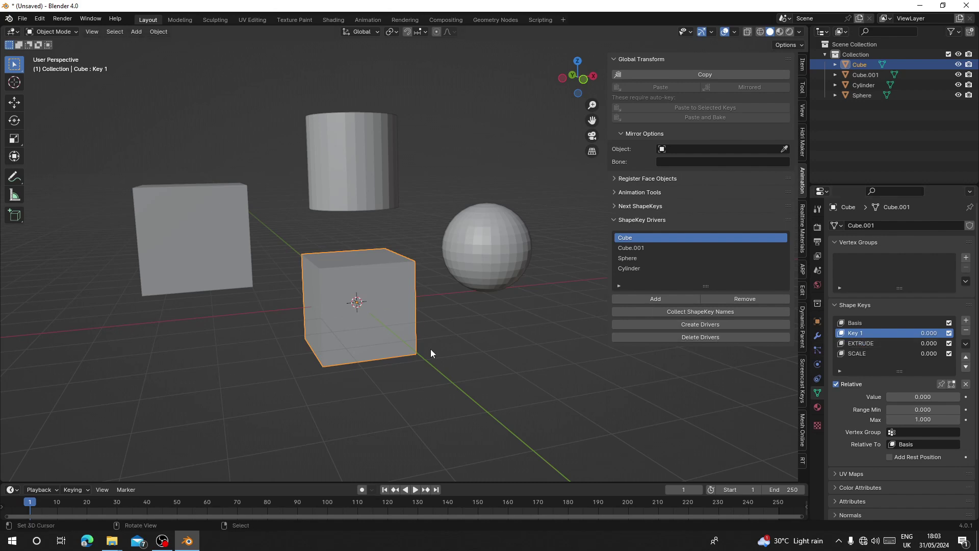
# Step: Add a third shape key to the cylinder and, in that key, extrude a narrower section downward from its bottom face
pyautogui.click(353, 179)
pyautogui.press('Tab')
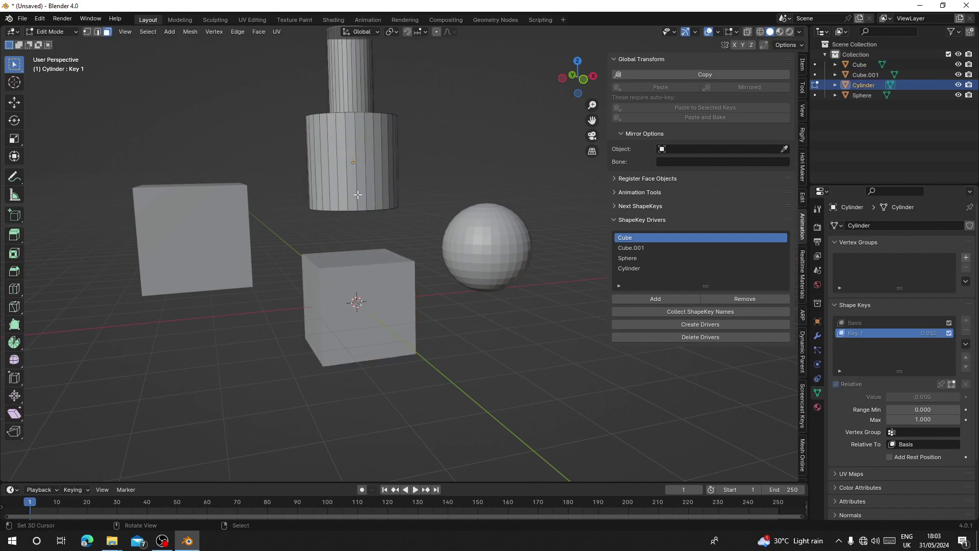
pyautogui.press('Tab')
pyautogui.click(966, 320)
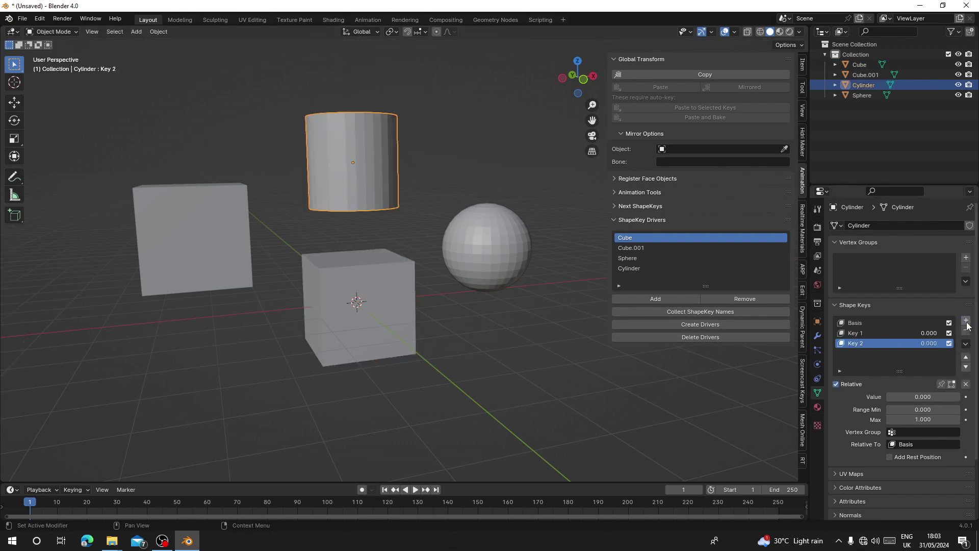
pyautogui.press('Tab')
pyautogui.moveTo(366, 183); pyautogui.dragTo(361, 167, button='middle')
pyautogui.click(357, 202)
pyautogui.click(361, 206)
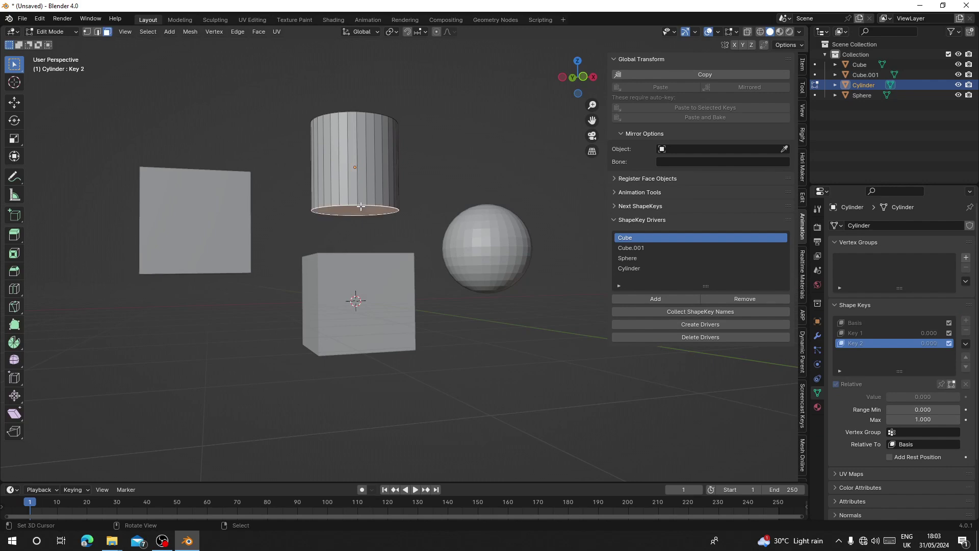
pyautogui.press('e')
pyautogui.press('Escape')
pyautogui.press('Tab')
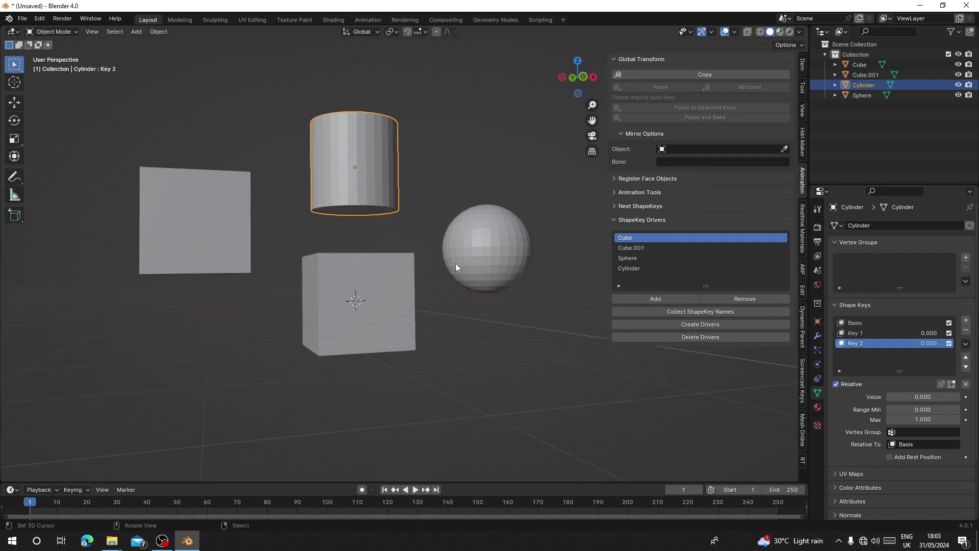
# Step: Rename the cylinder's third shape key as Key 10
pyautogui.doubleClick(868, 343)
pyautogui.write('10')
pyautogui.press('Return')
# Step: Select all objects, collect the shape key names again, and check the original cube's shape key list
pyautogui.press('a')
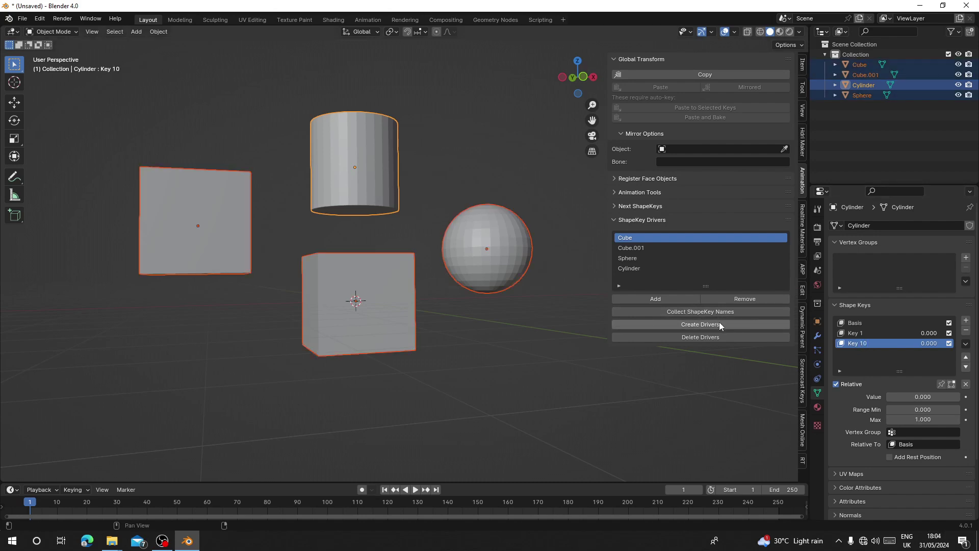
pyautogui.press('Tab')
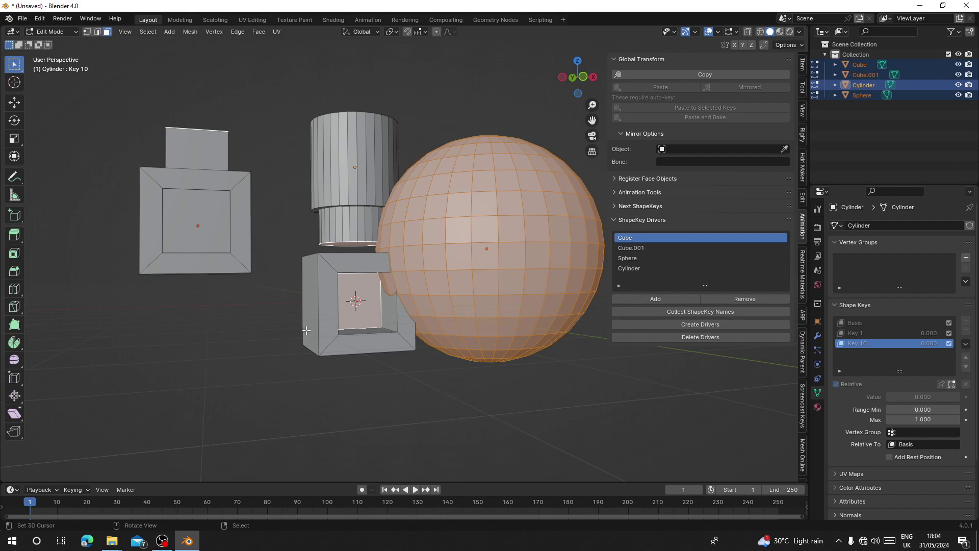
pyautogui.press('Tab')
pyautogui.click(331, 321)
pyautogui.press('Tab')
pyautogui.press('Tab')
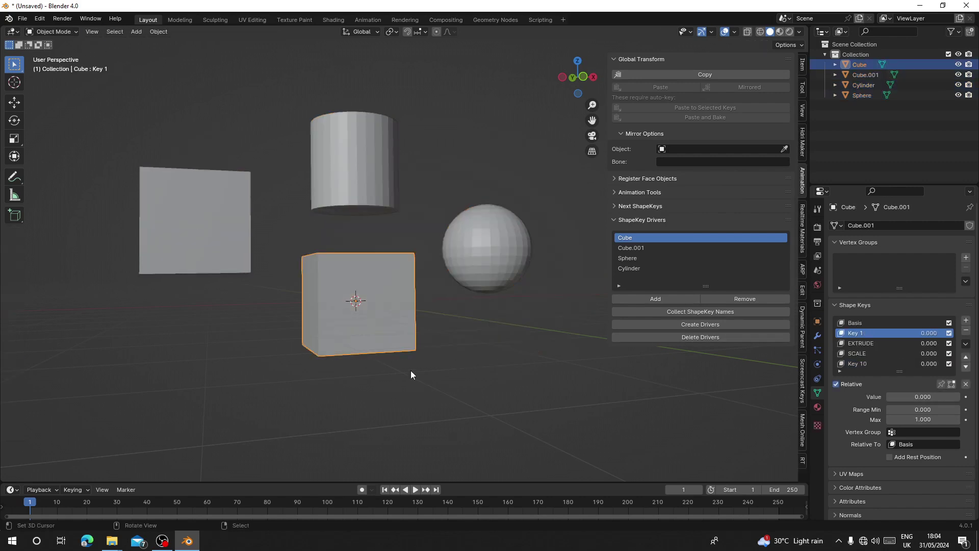
pyautogui.scroll(-2, 867, 308)
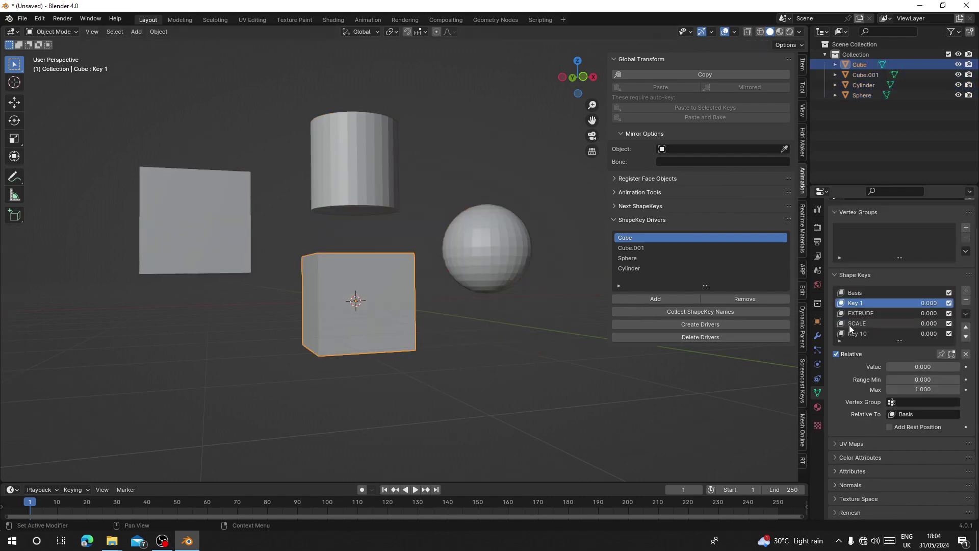
# Step: Select the other objects in turn and compare their shape key lists with the original cube's collected list
pyautogui.click(401, 189)
pyautogui.click(348, 296)
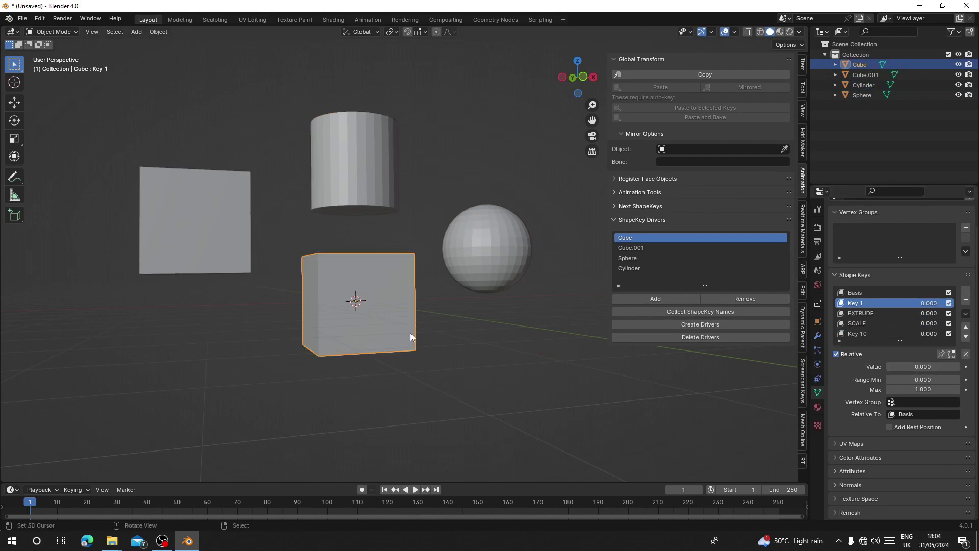
pyautogui.moveTo(410, 332); pyautogui.dragTo(377, 316, button='middle')
pyautogui.click(149, 243)
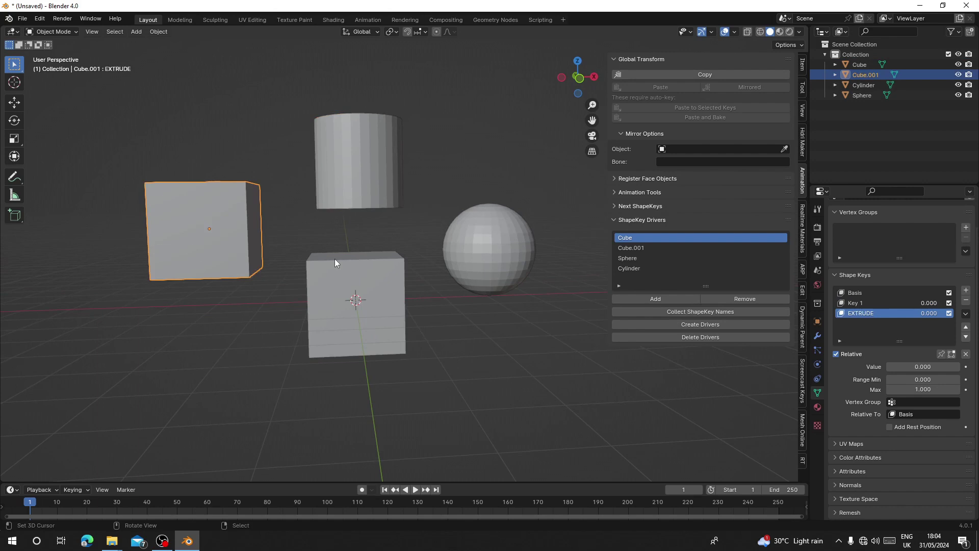
pyautogui.click(515, 249)
pyautogui.click(384, 202)
pyautogui.click(363, 294)
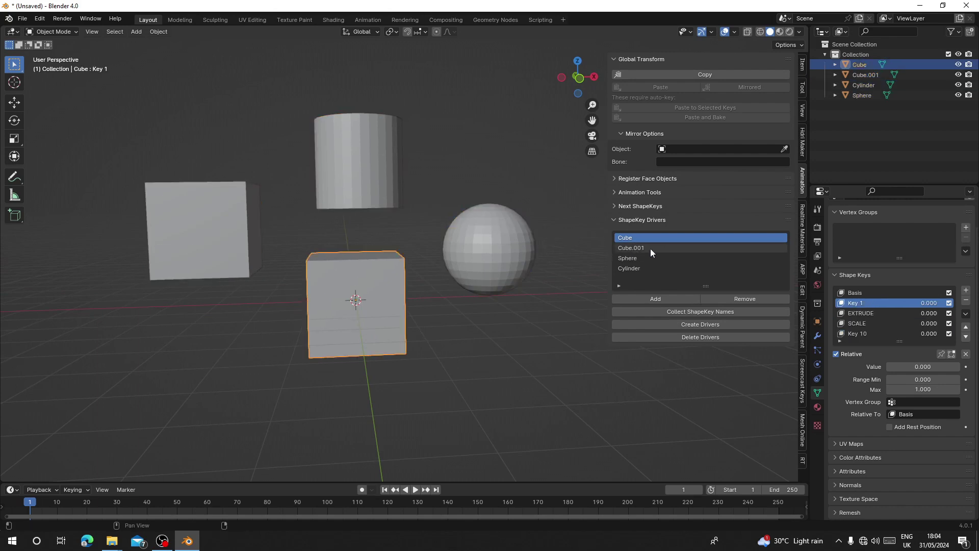
# Step: Create drivers from the original cube's shape keys and check the driven keys on the sphere and cylinder
pyautogui.press('g')
pyautogui.rightClick(353, 351)
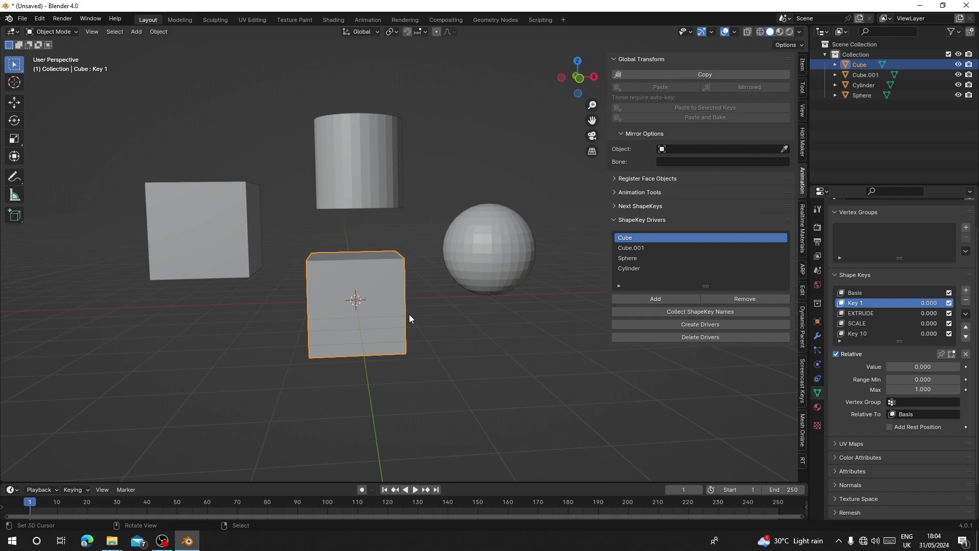
pyautogui.click(498, 258)
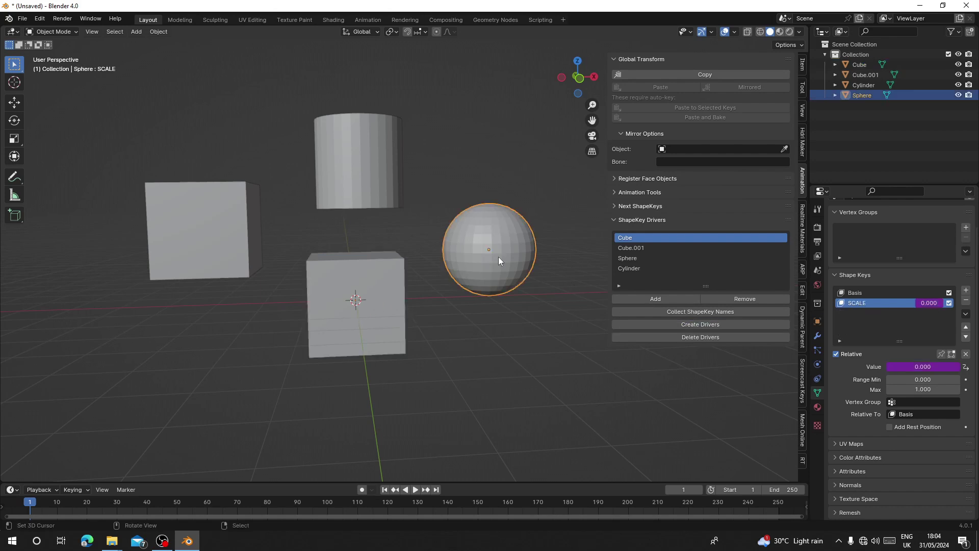
pyautogui.click(378, 171)
pyautogui.click(332, 304)
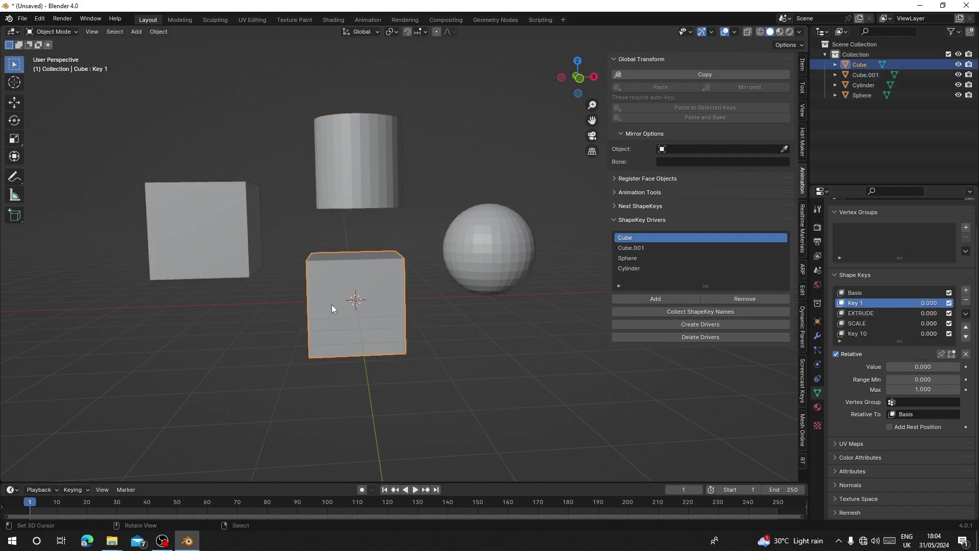
# Step: Test the original cube's Key 1 at 1.000, check its effect on the second cube and cylinder, and reset it to 0.000
pyautogui.scroll(3, 329, 304)
pyautogui.moveTo(330, 305); pyautogui.dragTo(361, 278, button='middle')
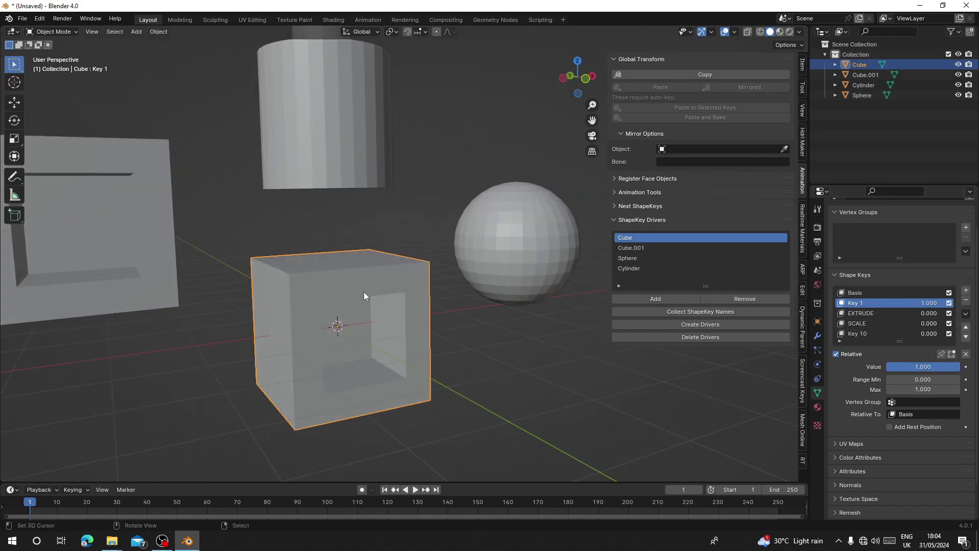
pyautogui.scroll(-3, 365, 294)
pyautogui.click(225, 245)
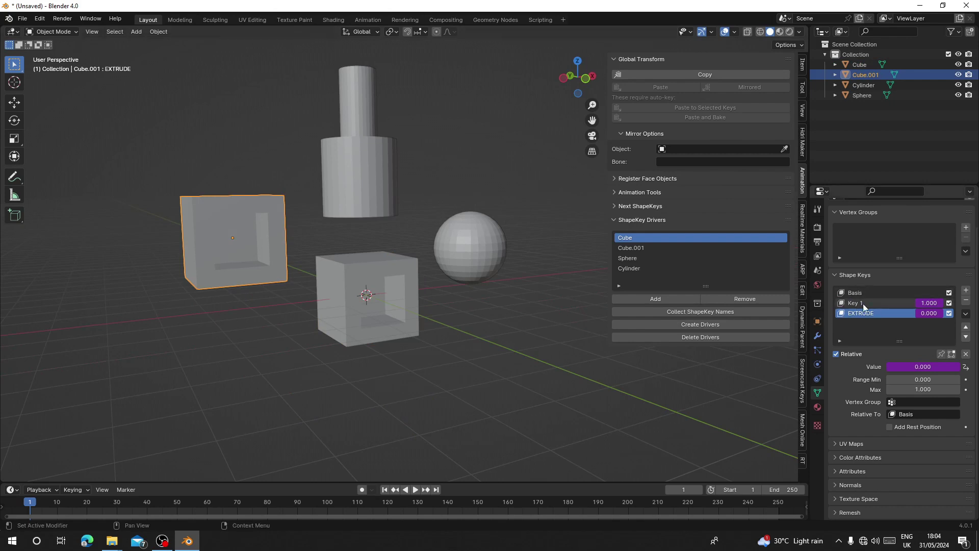
pyautogui.rightClick(339, 271)
pyautogui.scroll(1, 199, 305)
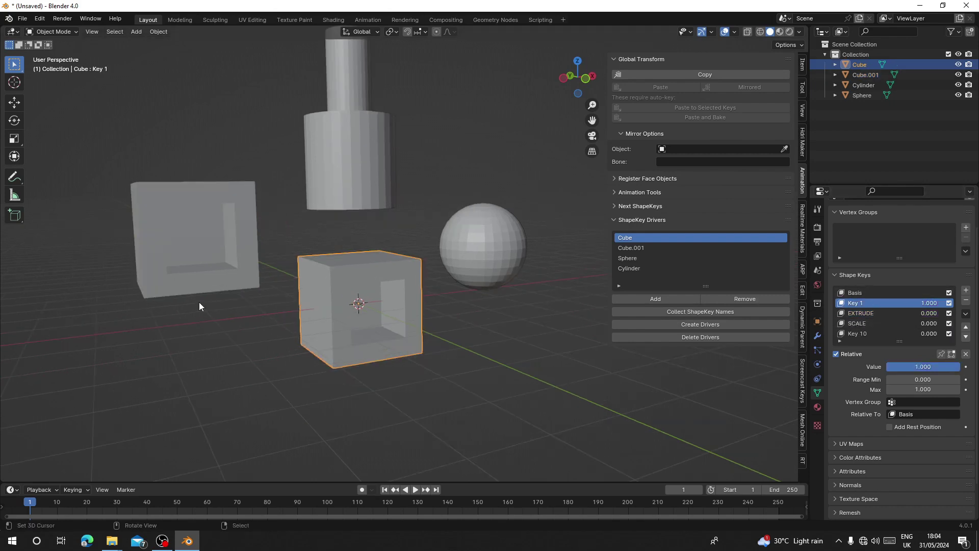
pyautogui.moveTo(211, 282); pyautogui.dragTo(201, 279, button='middle')
pyautogui.moveTo(912, 368)
pyautogui.mouseDown()
pyautogui.moveTo(836, 368)
pyautogui.moveTo(913, 368)
pyautogui.mouseUp()
pyautogui.moveTo(188, 174); pyautogui.dragTo(183, 177, button='middle')
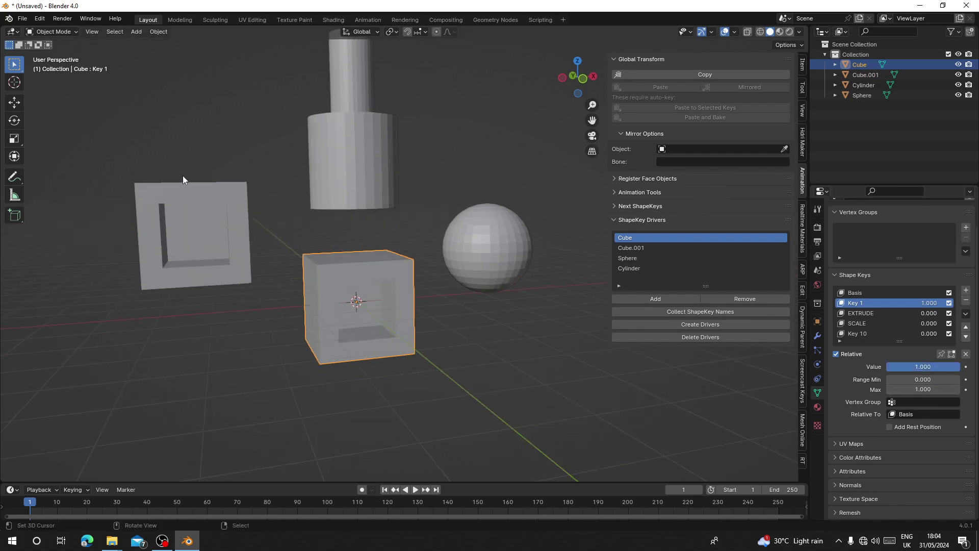
pyautogui.rightClick(331, 98)
pyautogui.click(858, 304)
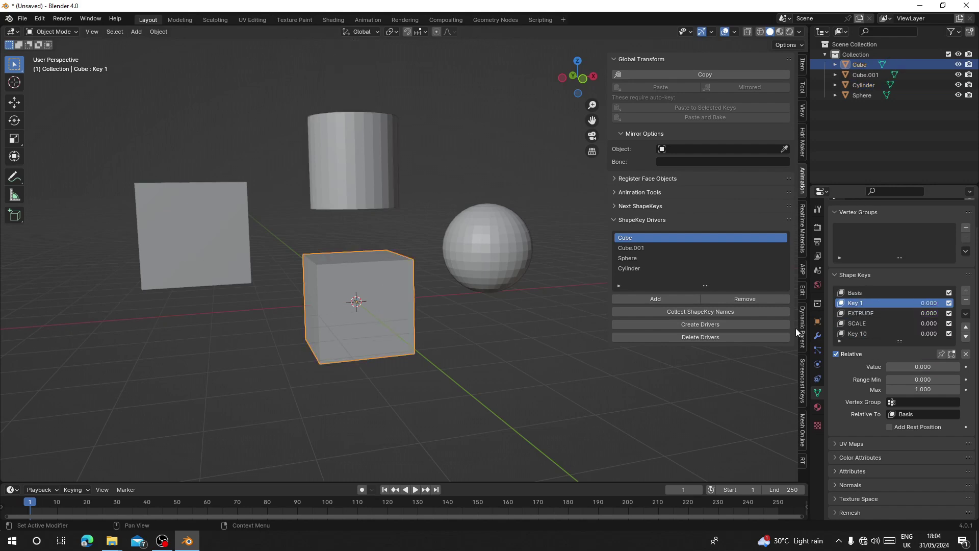
# Step: Test the original cube's EXTRUDE key at 1.000, and try its SCALE key on the sphere, leaving both at 0.000
pyautogui.click(881, 313)
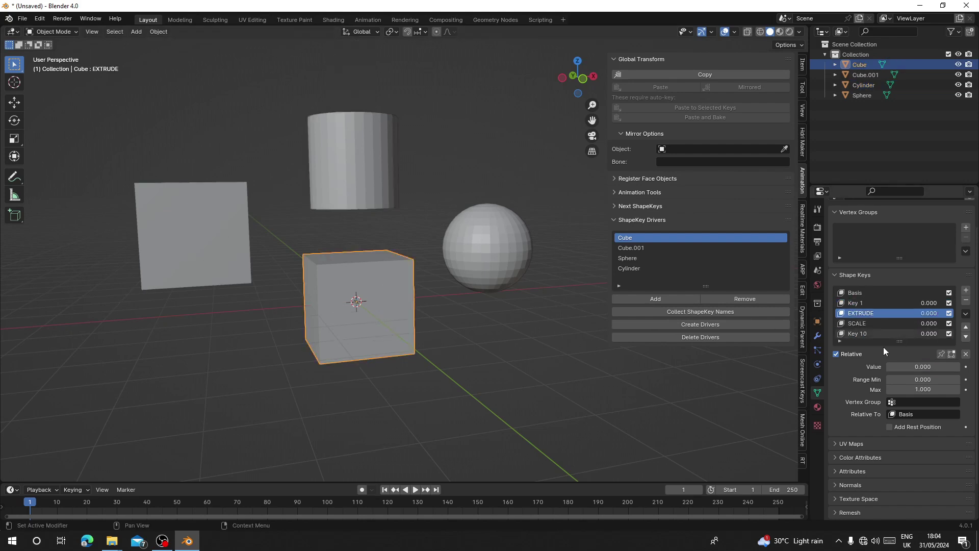
pyautogui.moveTo(898, 366); pyautogui.dragTo(961, 366)
pyautogui.moveTo(230, 183); pyautogui.dragTo(133, 181, button='middle')
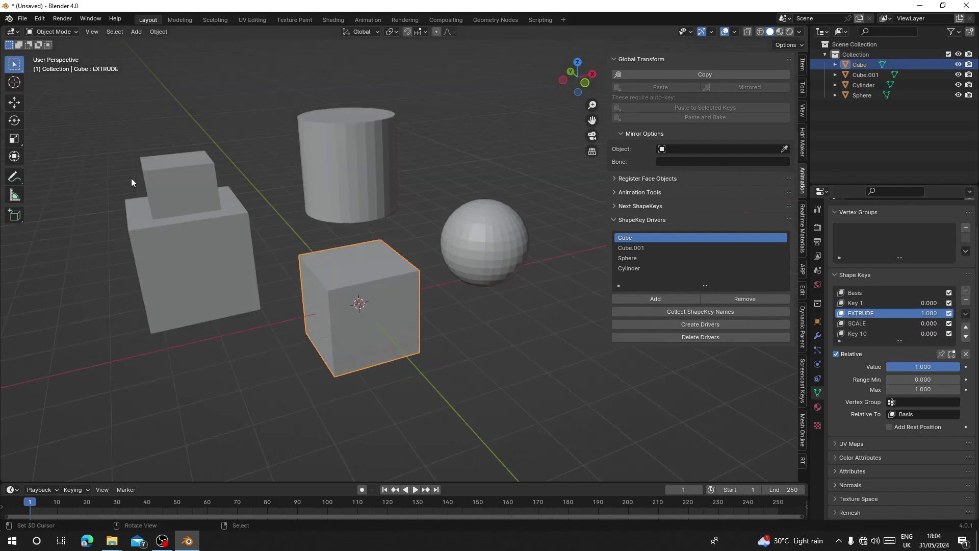
pyautogui.click(881, 324)
pyautogui.moveTo(915, 369)
pyautogui.mouseDown()
pyautogui.moveTo(943, 367)
pyautogui.moveTo(915, 367)
pyautogui.mouseUp()
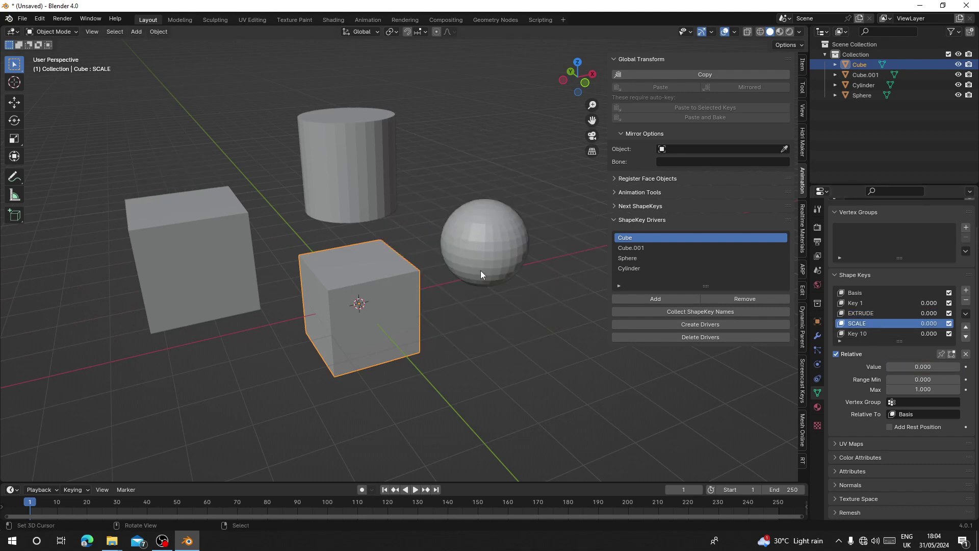
# Step: Set the original cube's Key 10 value to 1.000 and view its effect on the underside of the cylinder
pyautogui.click(869, 333)
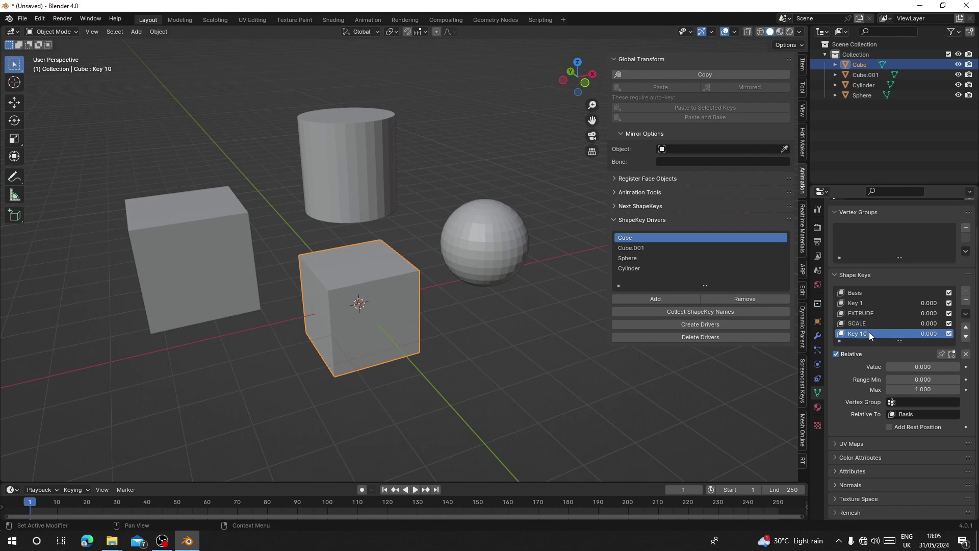
pyautogui.moveTo(910, 366); pyautogui.dragTo(958, 366)
pyautogui.moveTo(586, 255); pyautogui.dragTo(319, 171, button='middle')
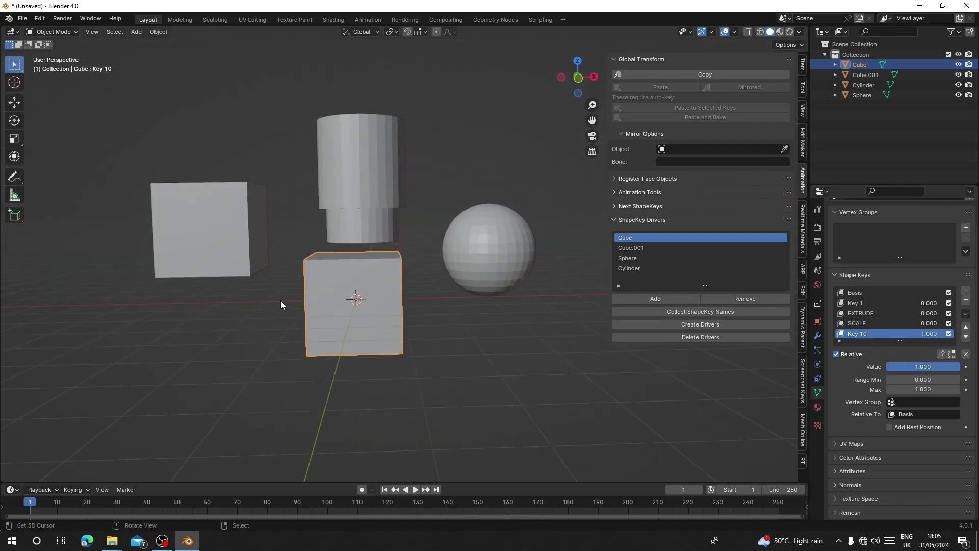
# Step: Delete the shape key drivers, check the cylinder's shape keys, and reselect the original cube
pyautogui.click(668, 340)
pyautogui.click(370, 200)
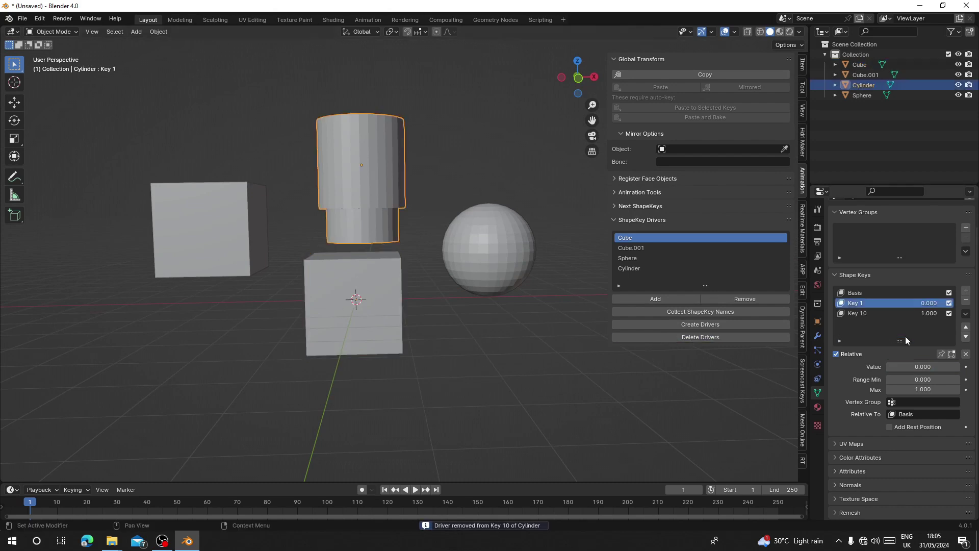
pyautogui.click(448, 331)
pyautogui.rightClick(392, 311)
# Step: Vary the original cube's Key 10 and SCALE values without drivers, and check the sphere's own SCALE key
pyautogui.click(876, 305)
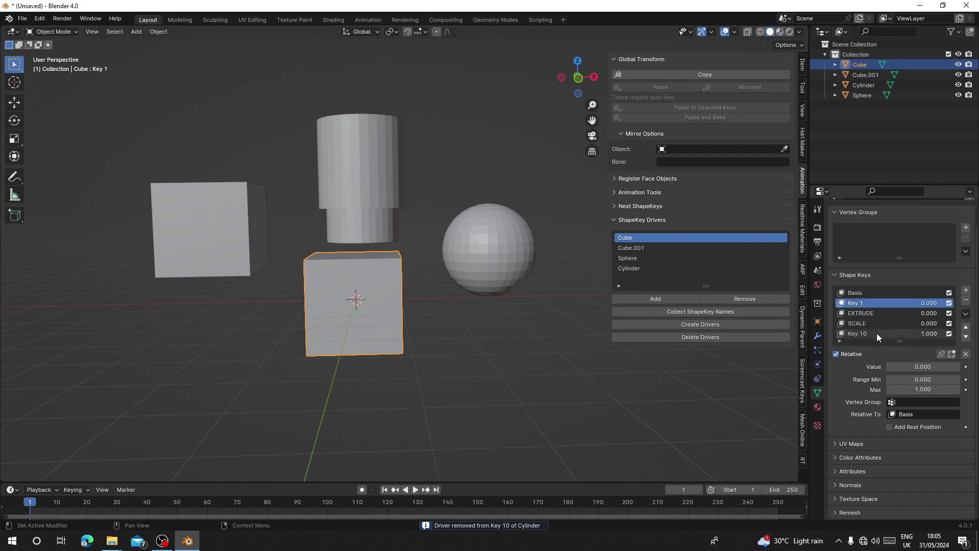
pyautogui.click(863, 333)
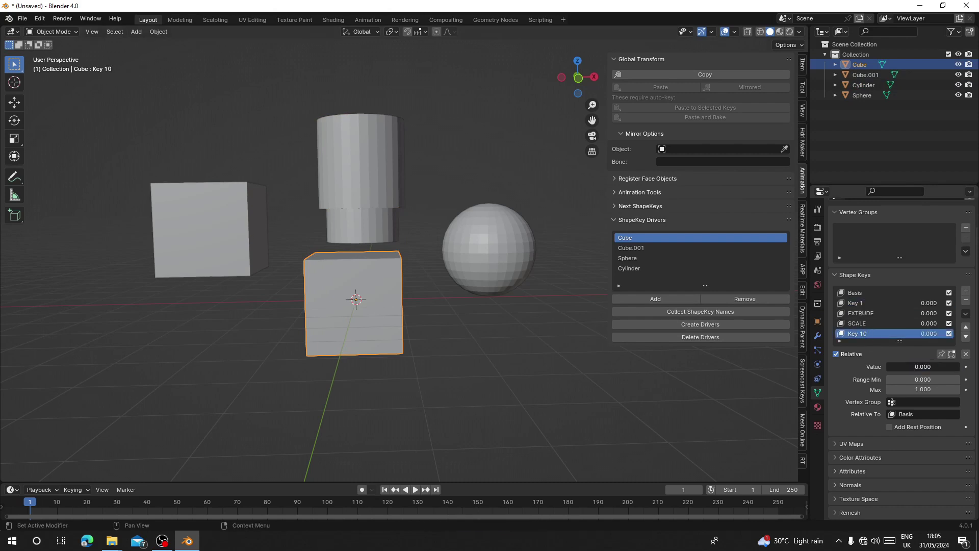
pyautogui.click(868, 323)
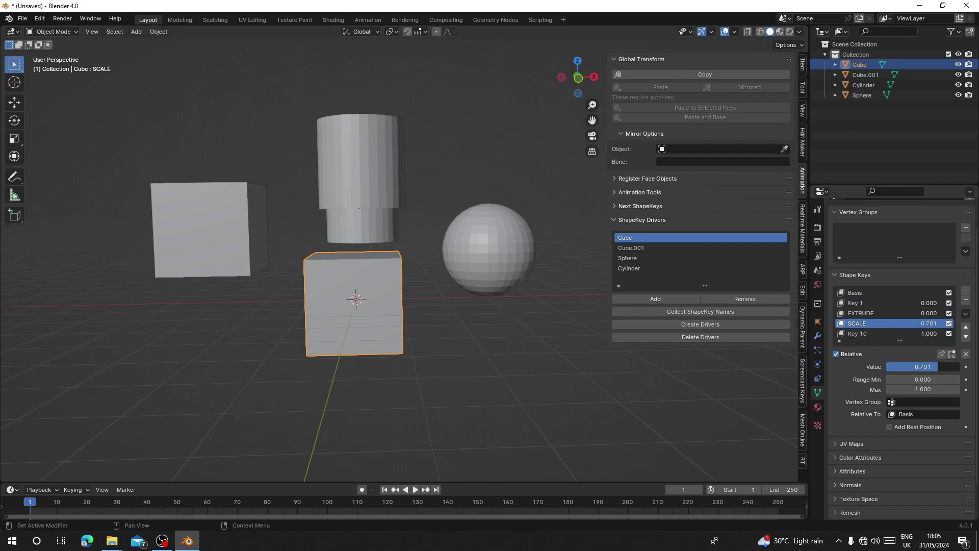
pyautogui.click(459, 253)
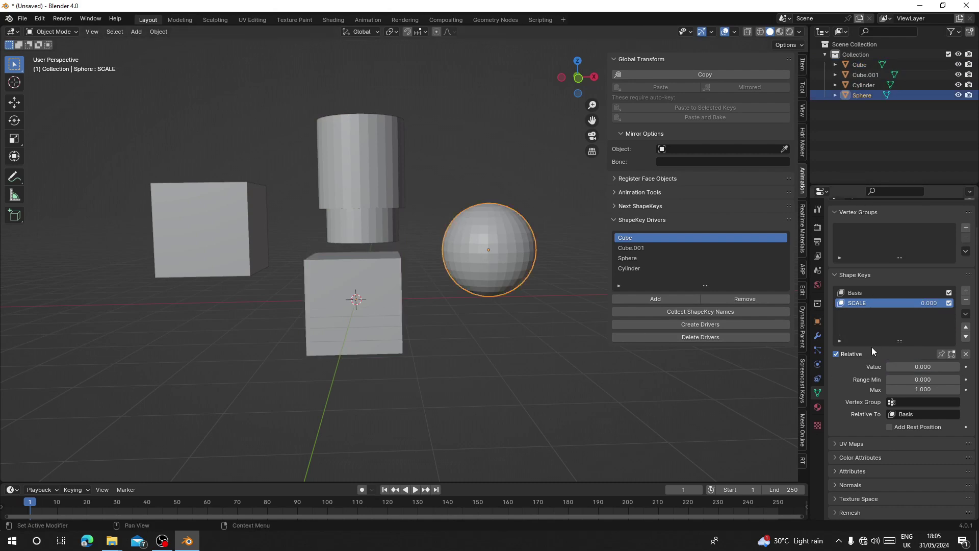
pyautogui.moveTo(897, 366)
pyautogui.mouseDown()
pyautogui.moveTo(933, 366)
pyautogui.moveTo(901, 366)
pyautogui.mouseUp()
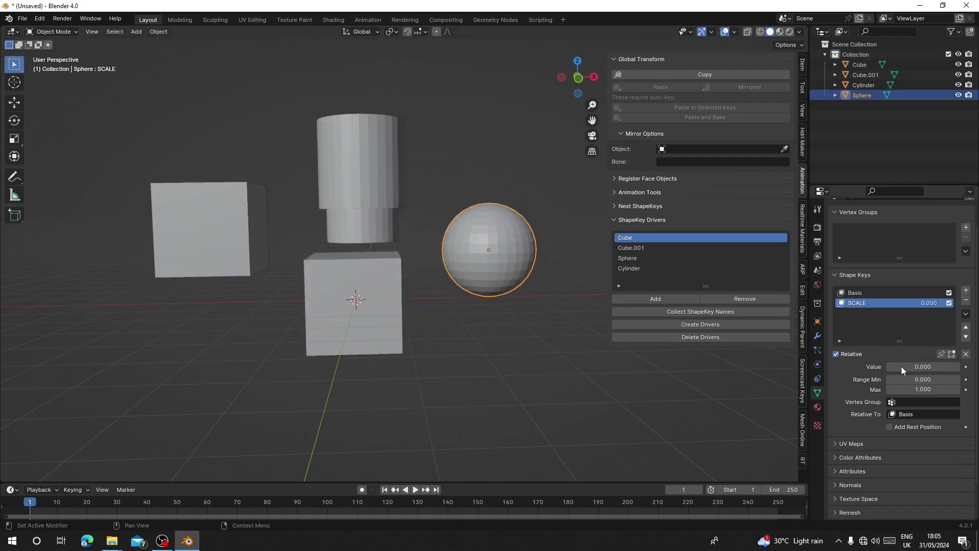
# Step: Create the shape key drivers again and try the original cube's SCALE value, leaving it at 0.000
pyautogui.click(681, 325)
pyautogui.click(394, 286)
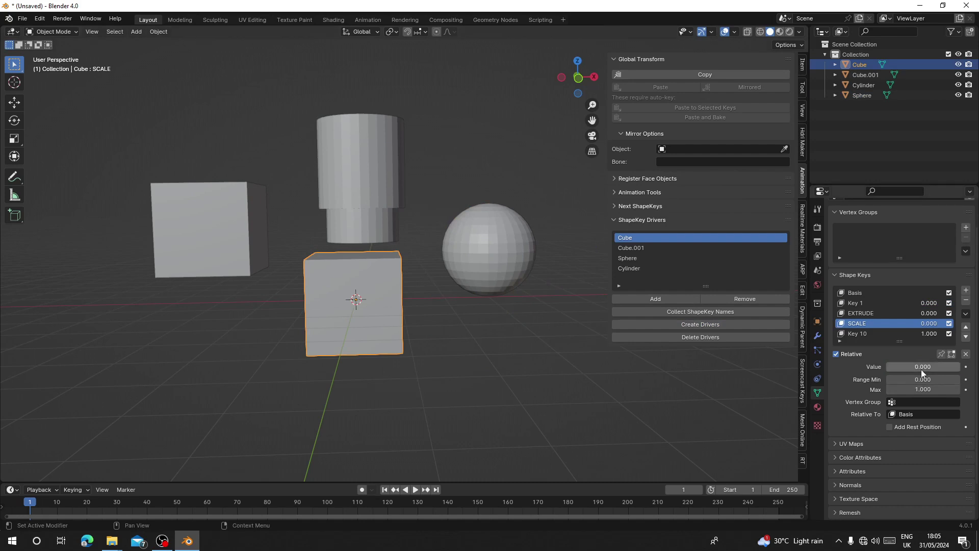
pyautogui.moveTo(920, 366); pyautogui.dragTo(901, 366)
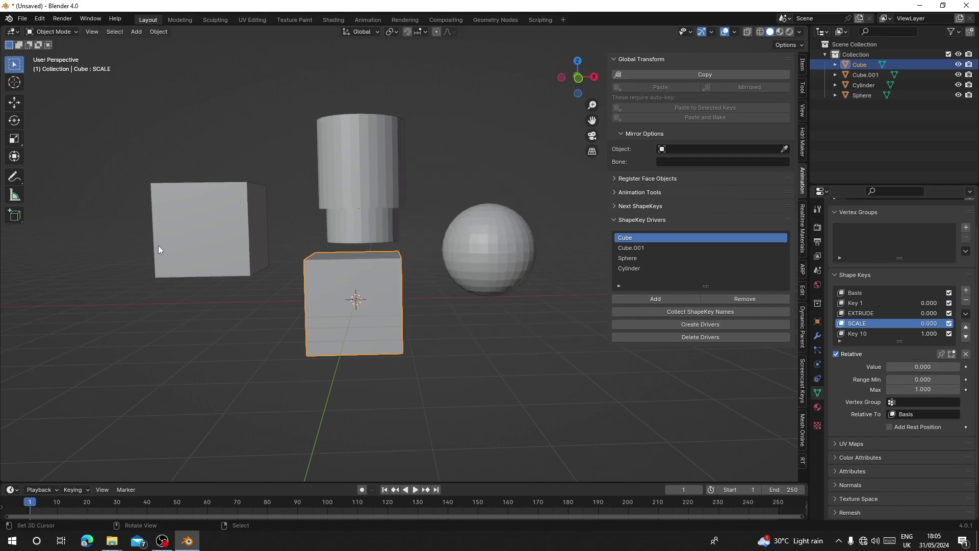